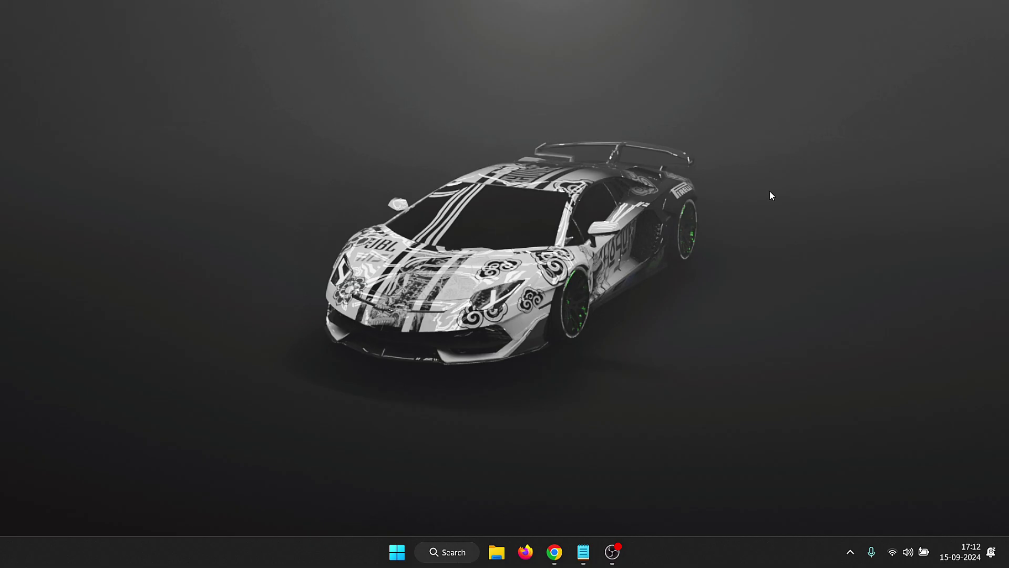
Search the web in Chrome for "epic games status" and open the Epic Games Public Status page
left_click(554, 552)
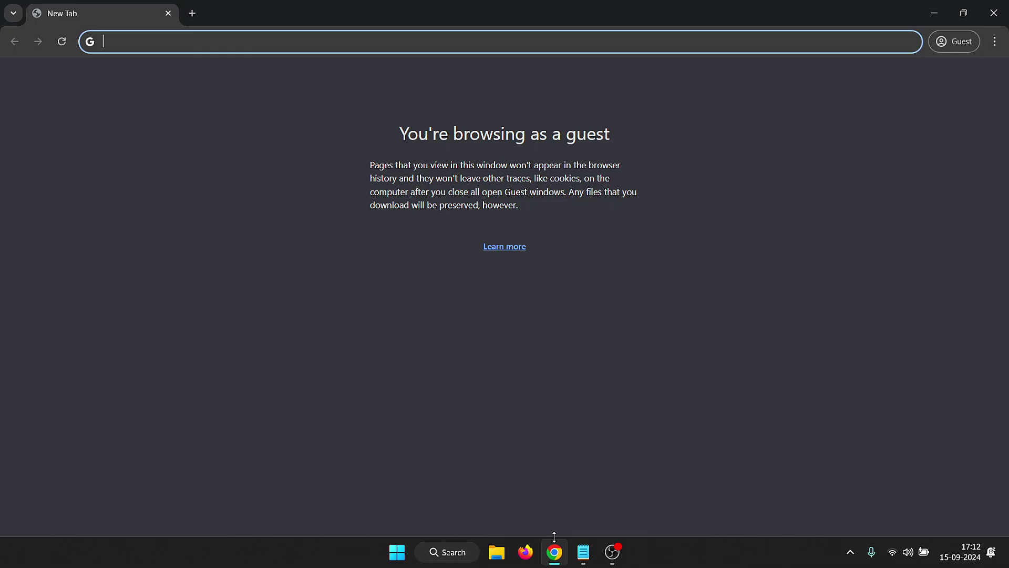
type("epic ")
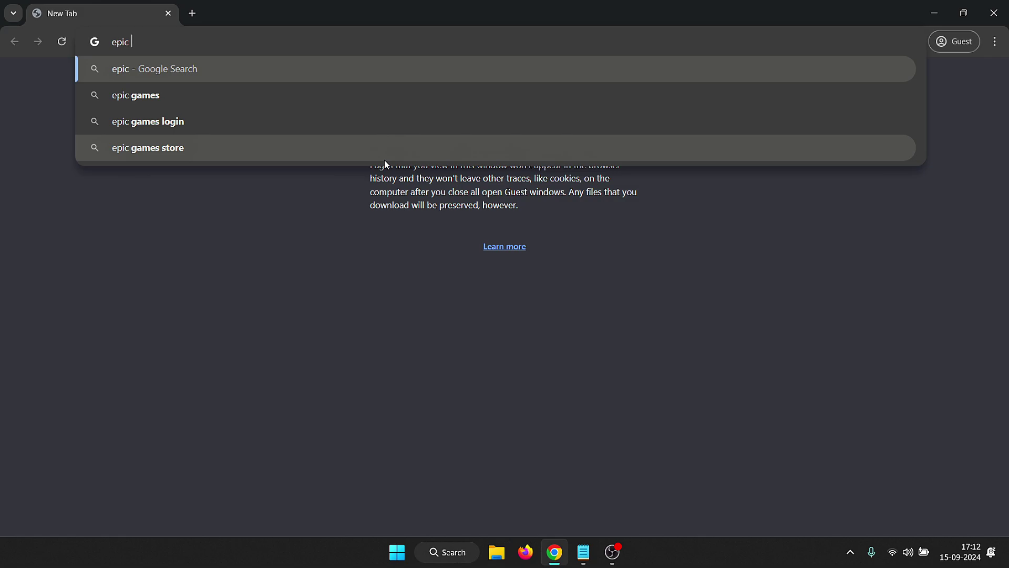
type("games status")
key("Return")
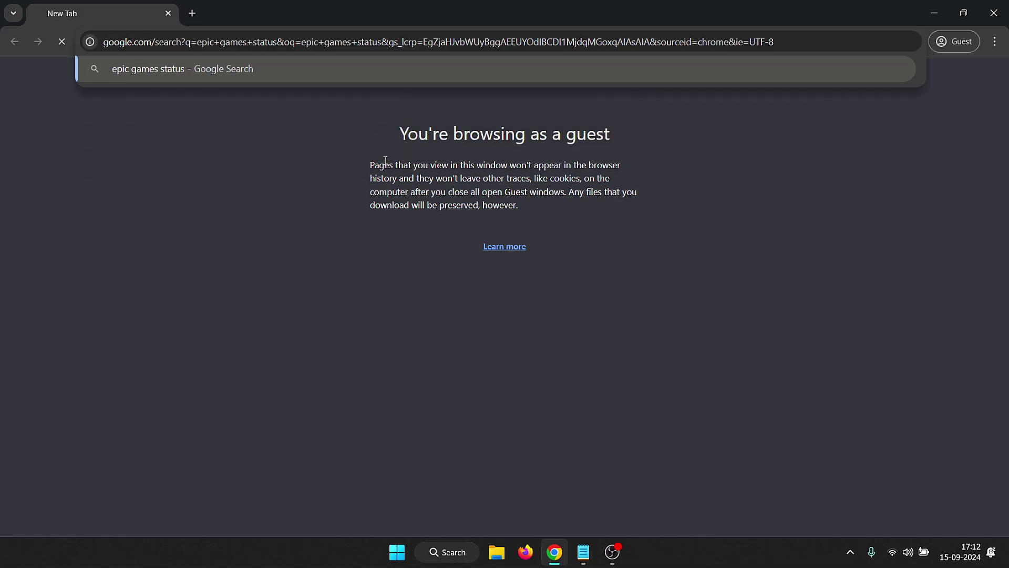
left_click(278, 208)
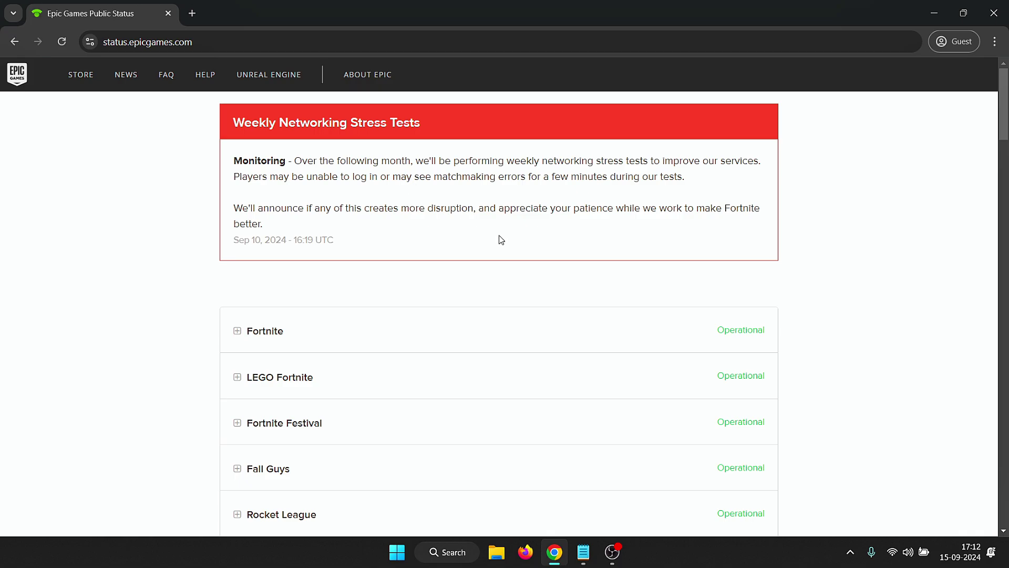
Check the Epic Games Store status on the page, including Download/Installation and the networking notice, and close the browser
scroll(486, 232, "down", 9)
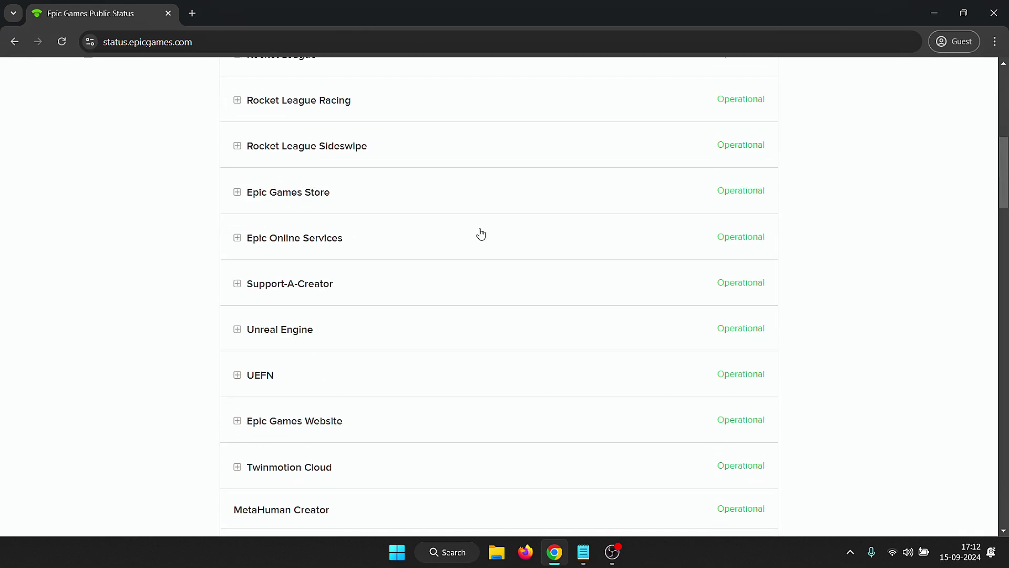
left_click(270, 191)
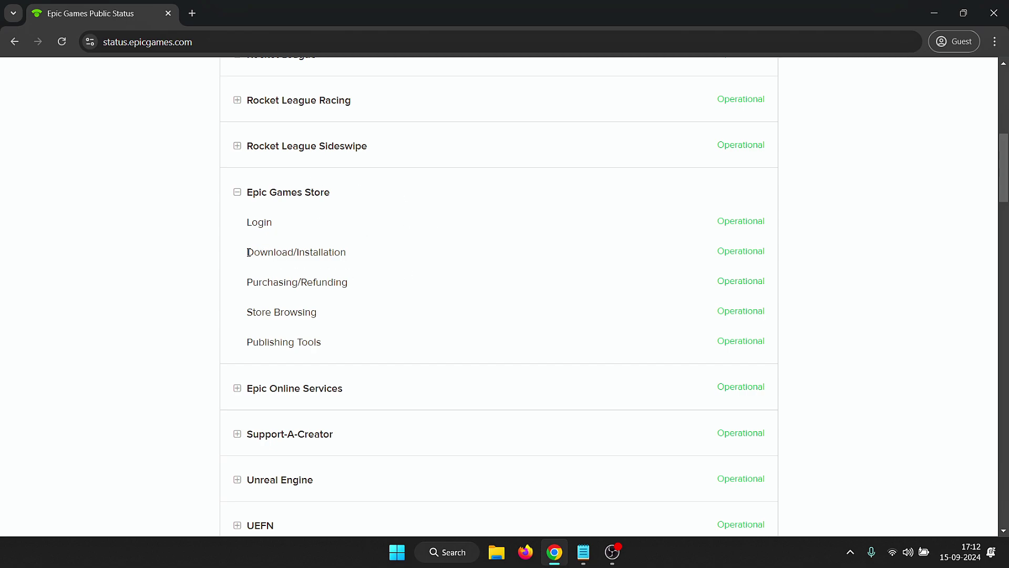
left_click_drag(245, 252, 342, 252)
left_click(372, 257)
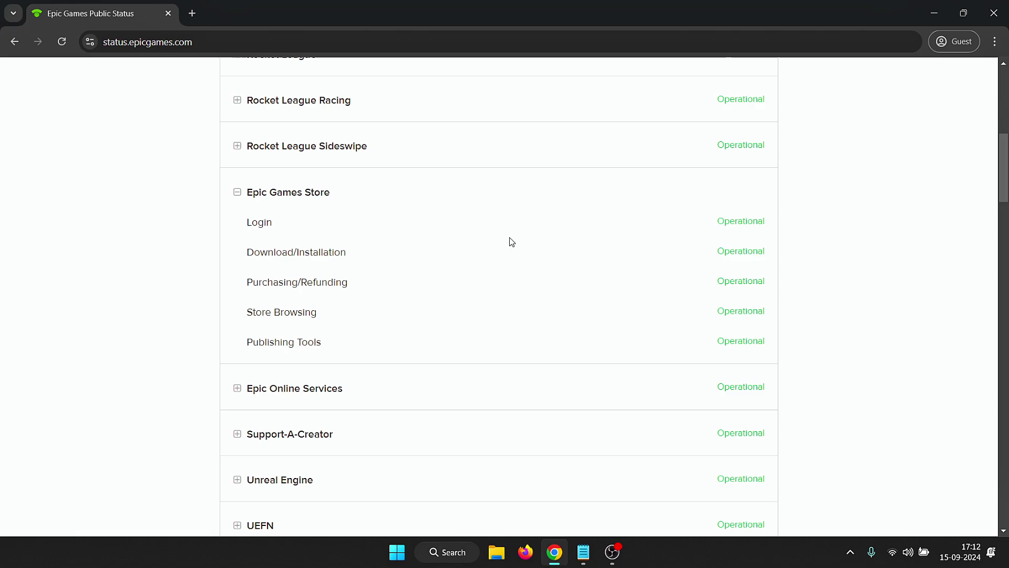
scroll(453, 273, "up", 9)
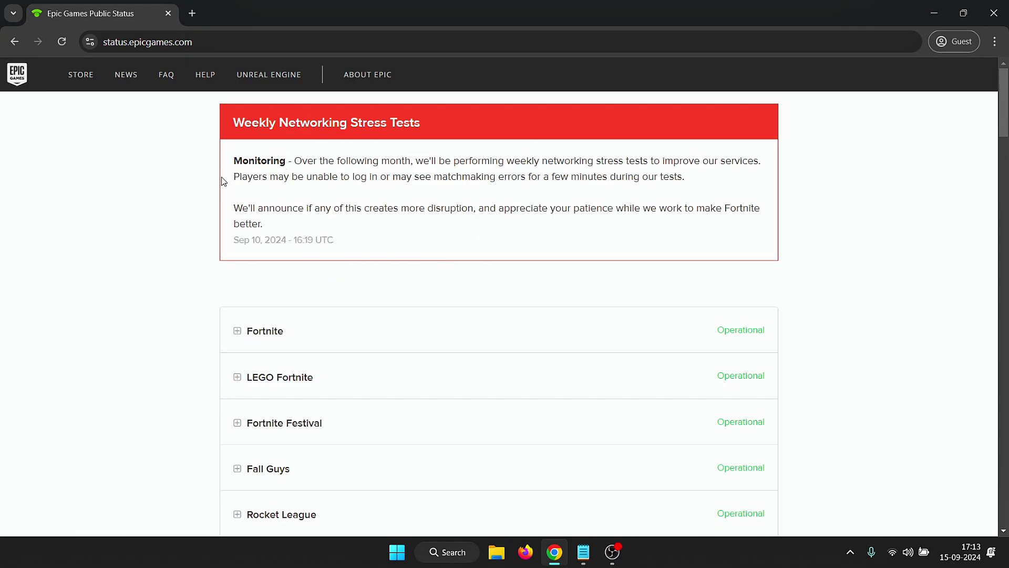
scroll(465, 263, "down", 9)
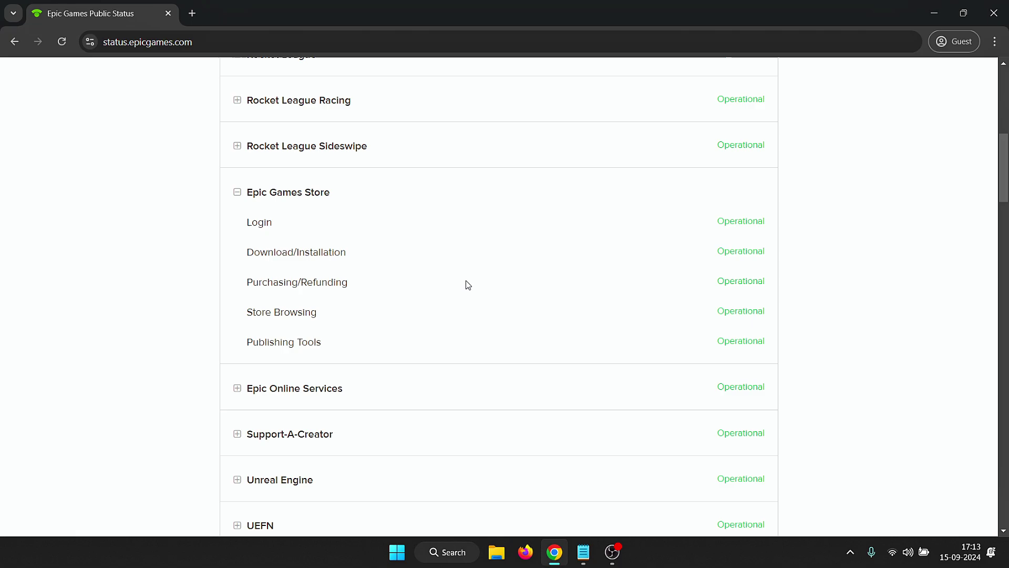
key("alt+F4")
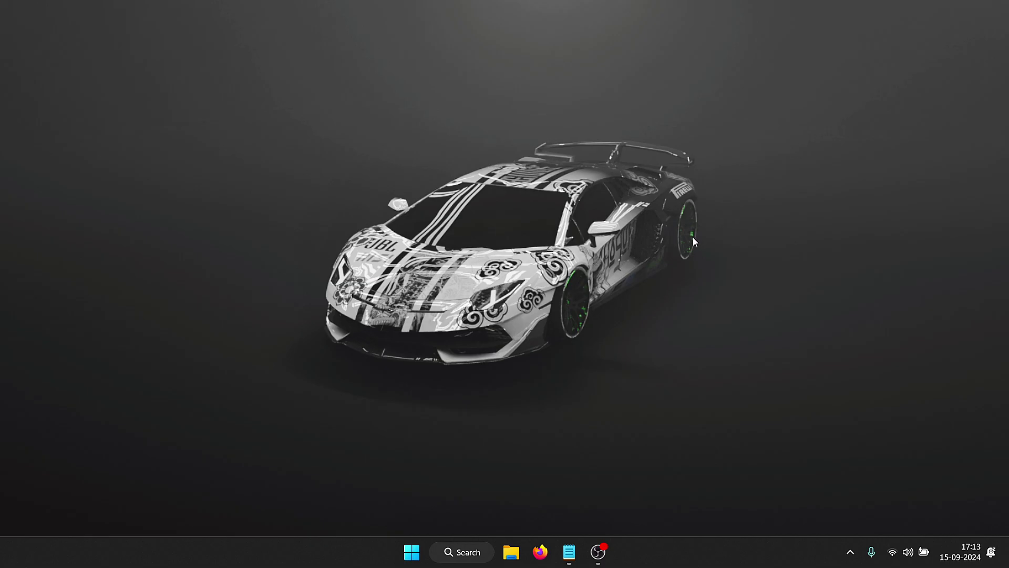
Search Windows for "epic" and launch the Epic Games Launcher
left_click(475, 553)
type("epic")
key("Return")
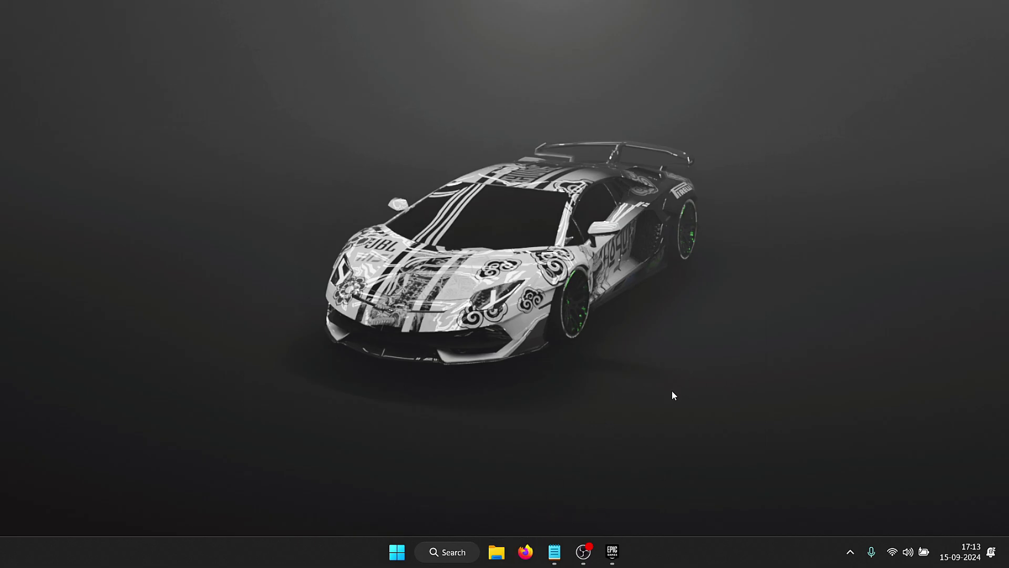
Open Task Manager and go to the details entry of the EpicGamesLauncher process
right_click(664, 554)
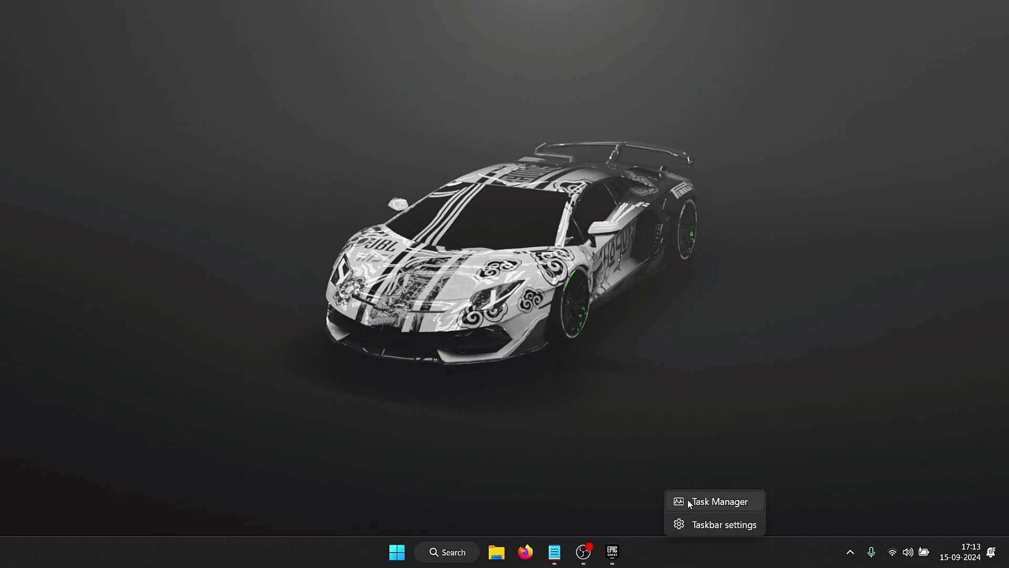
left_click(732, 504)
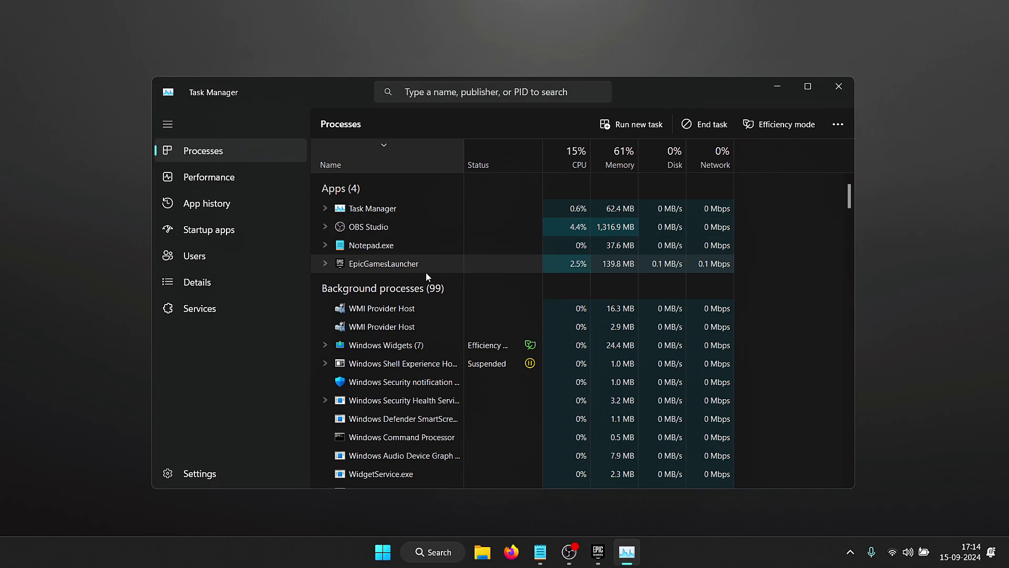
right_click(436, 261)
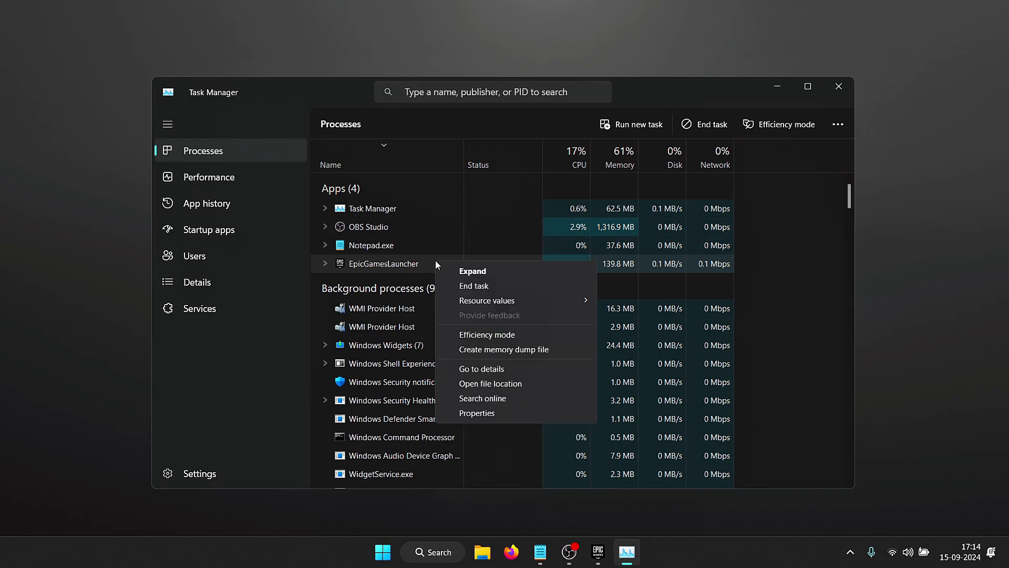
left_click(498, 371)
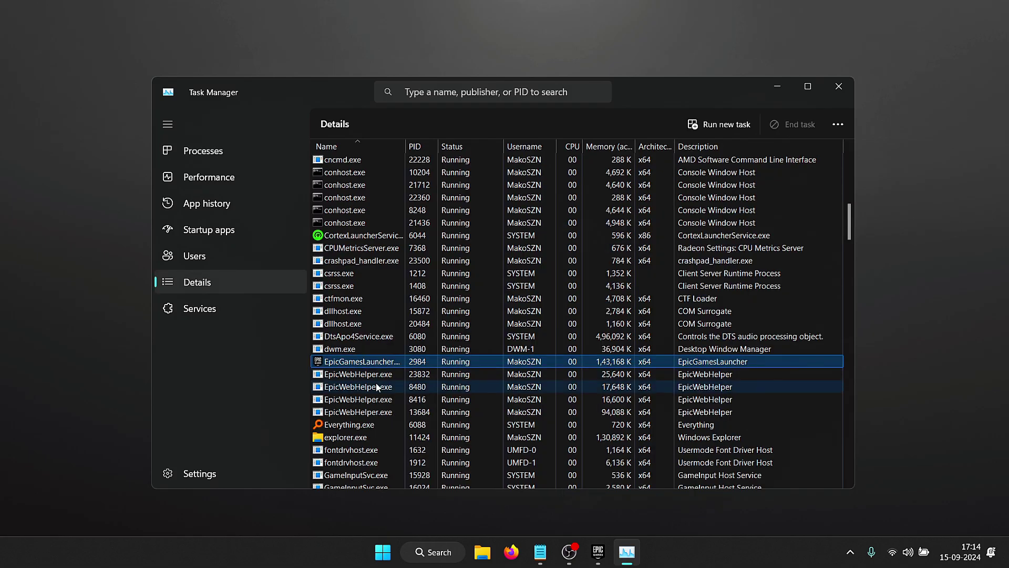
Set the priority of EpicGamesLauncher.exe to High, check the setting, and close Task Manager
right_click(419, 362)
mouse_move(509, 225)
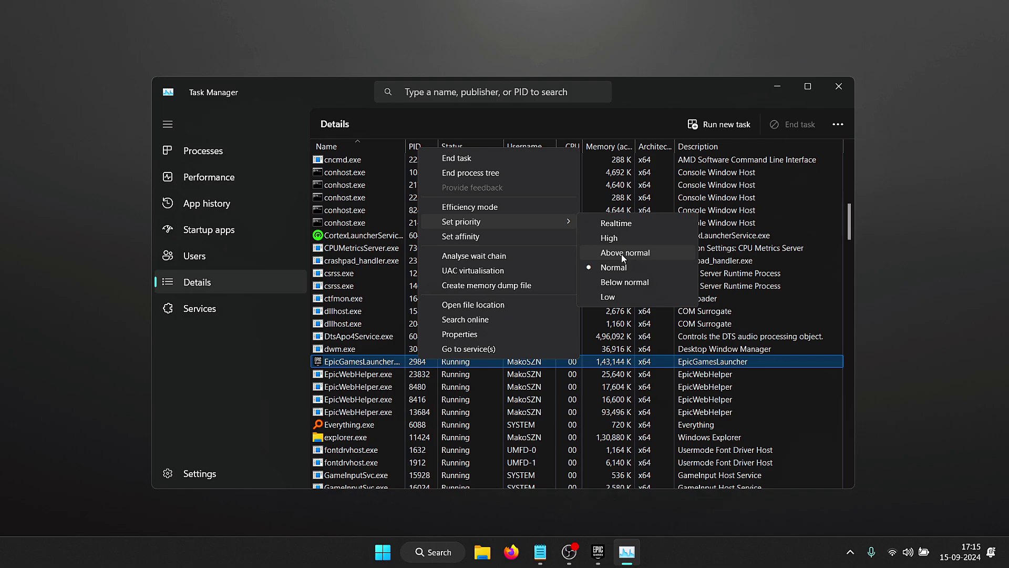
left_click(618, 238)
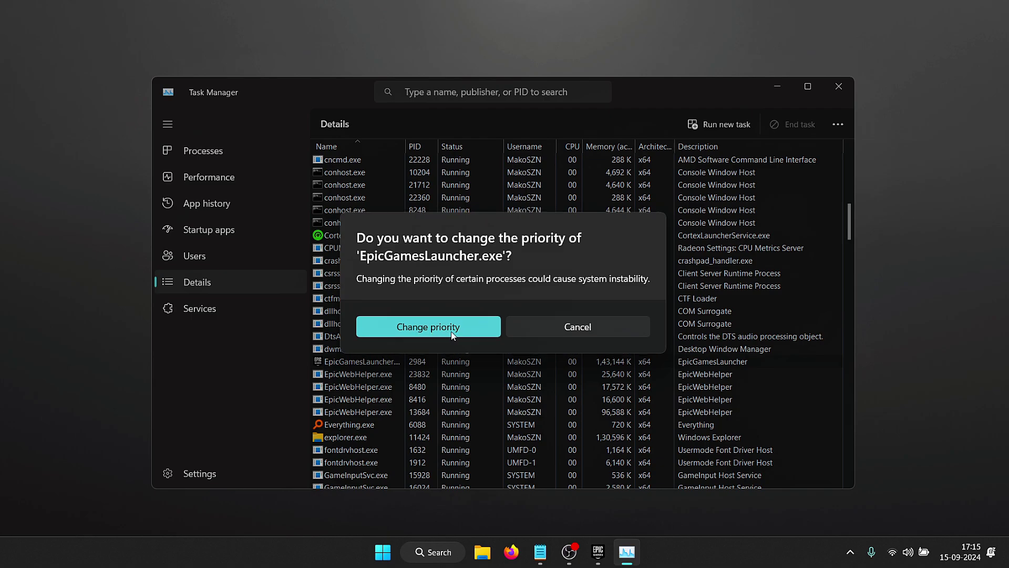
left_click(416, 332)
right_click(420, 364)
mouse_move(479, 226)
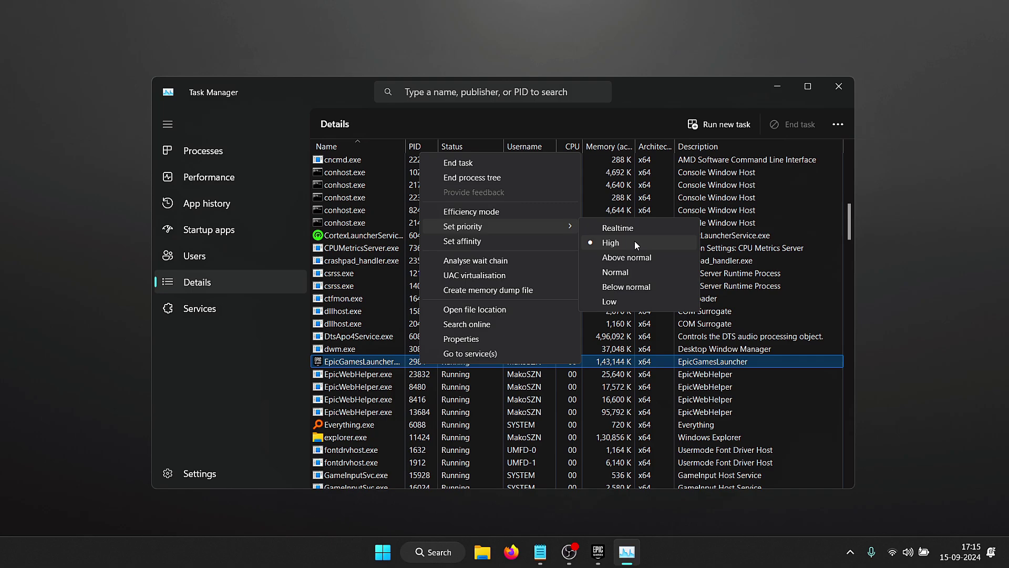
left_click(612, 347)
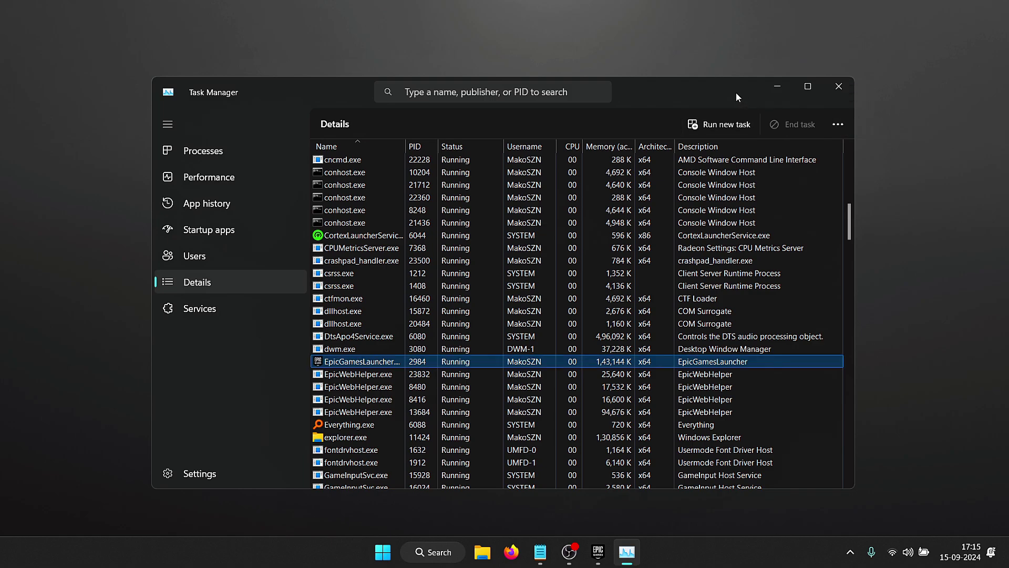
left_click(839, 87)
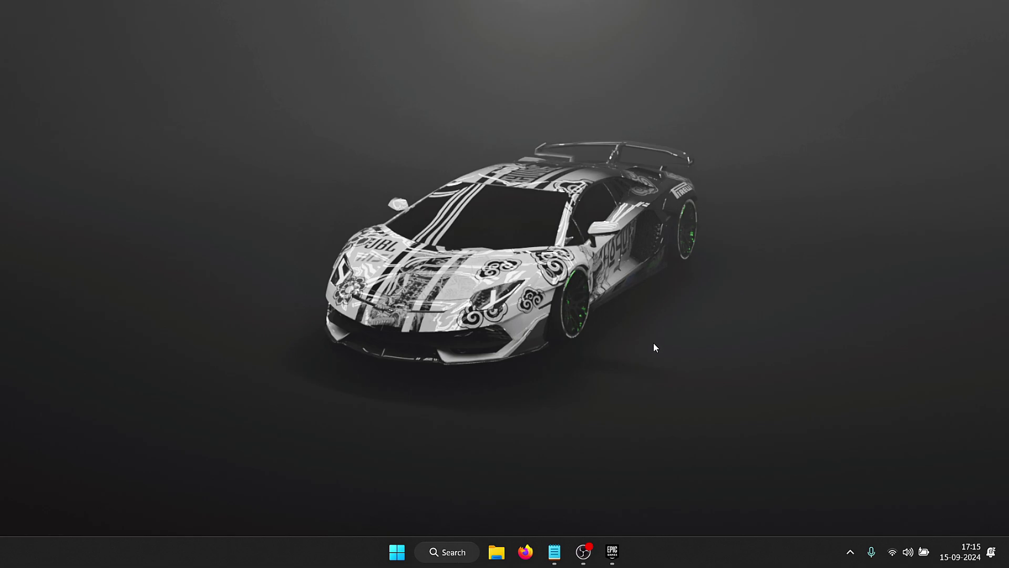
Open the local application data folder through a Windows search for %localappdata%
left_click(442, 540)
type("%temp%")
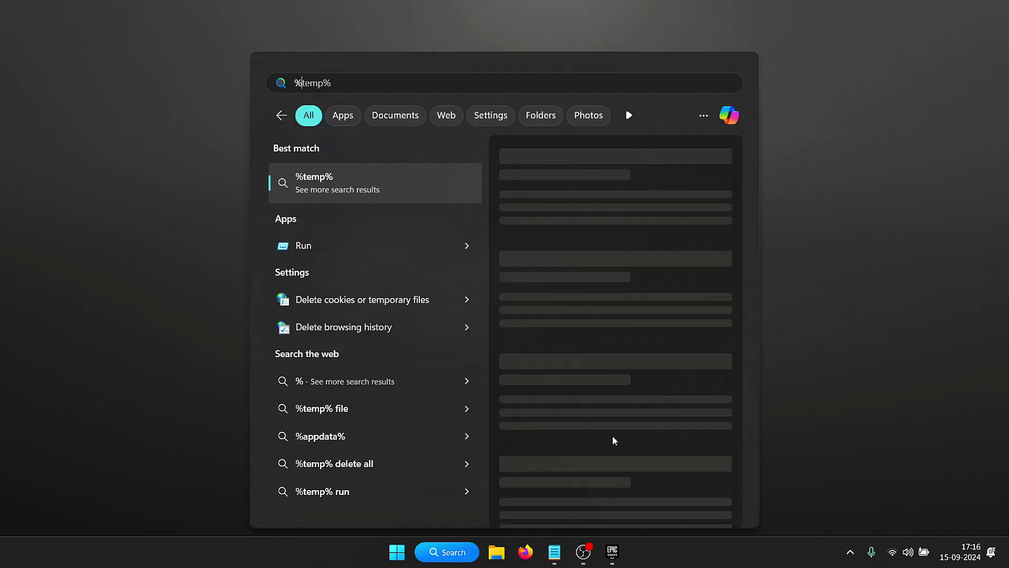
type("localappdata")
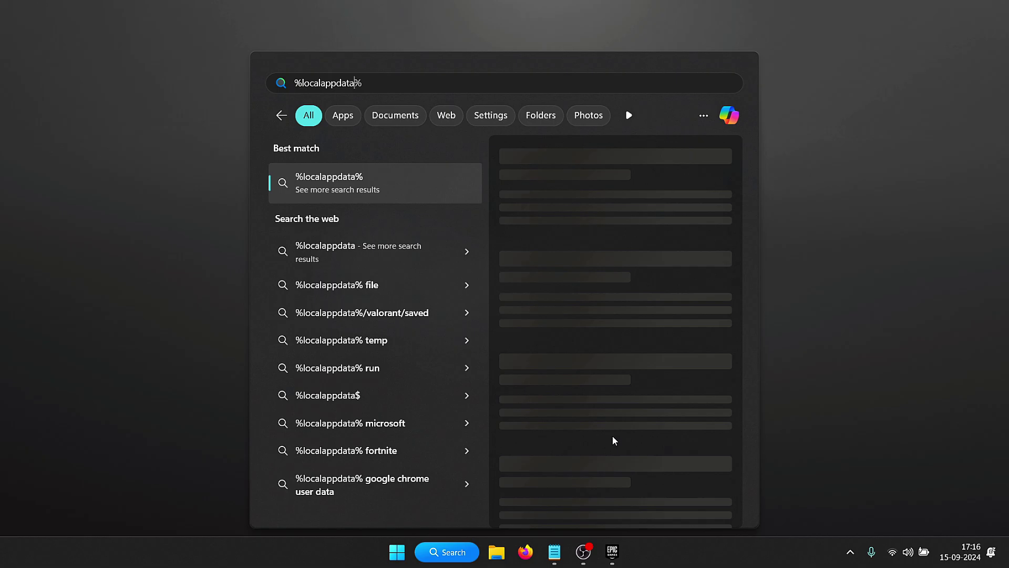
type("%")
key("Return")
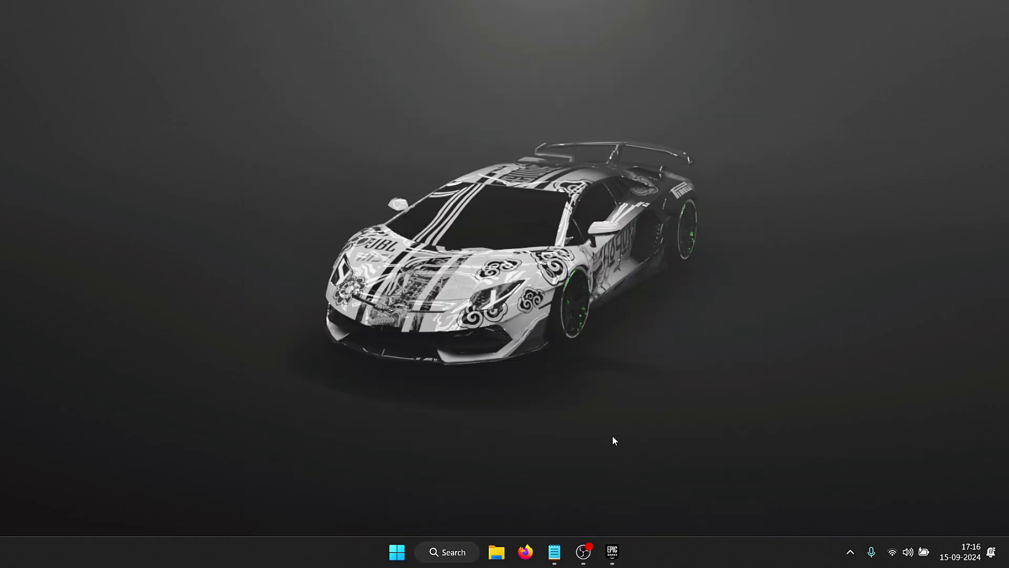
Browse from the Local folder into EpicGamesLauncher, Saved, Config, Windows
scroll(464, 266, "down", 10)
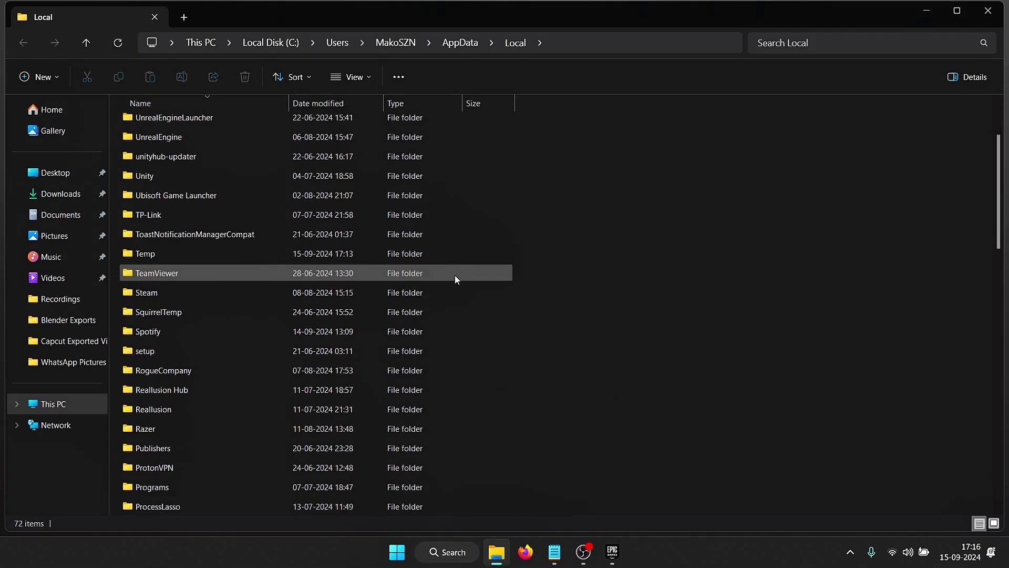
scroll(455, 315, "down", 5)
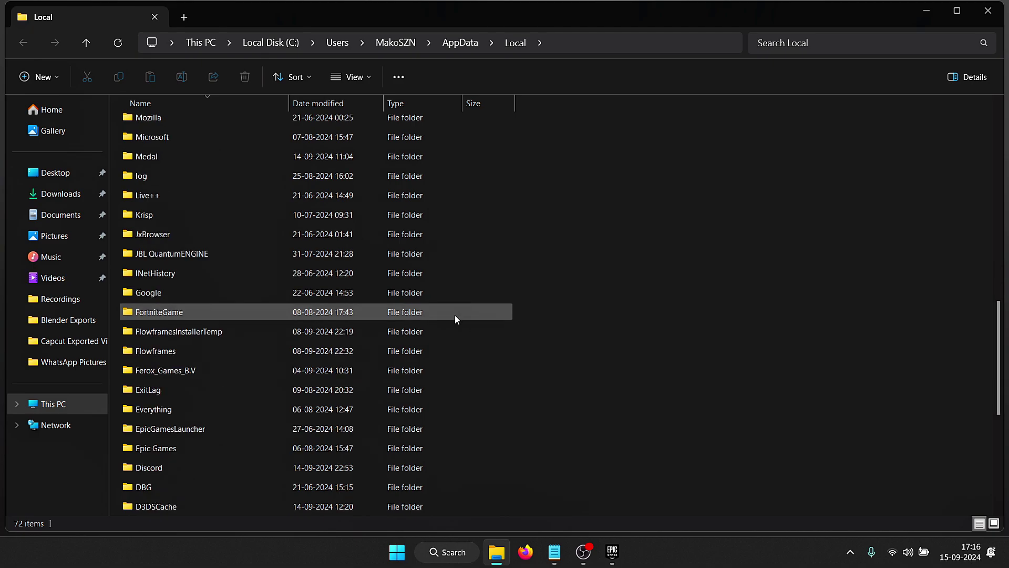
left_click(226, 220)
scroll(227, 228, "up", 3)
double_click(219, 390)
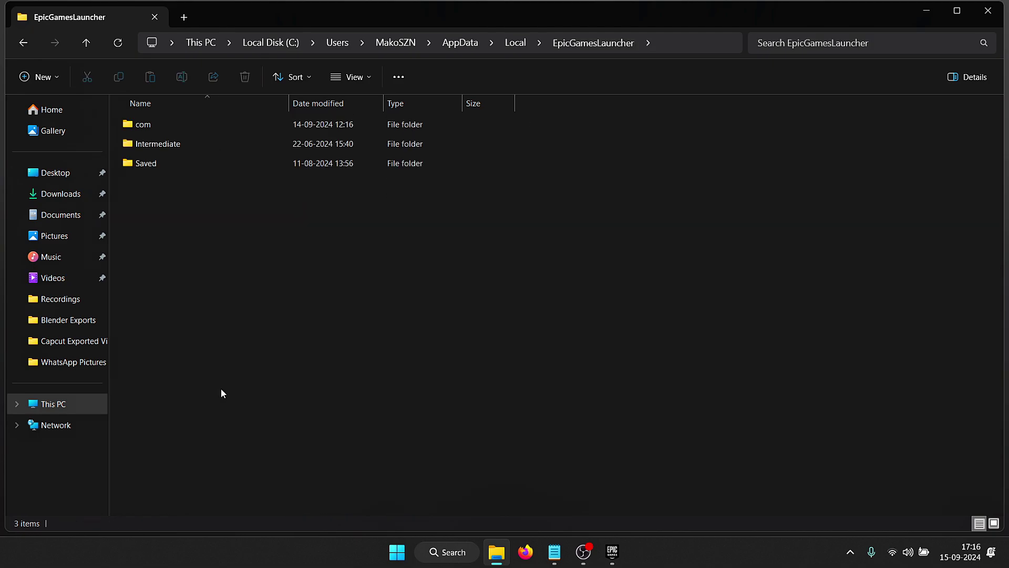
double_click(170, 163)
double_click(163, 126)
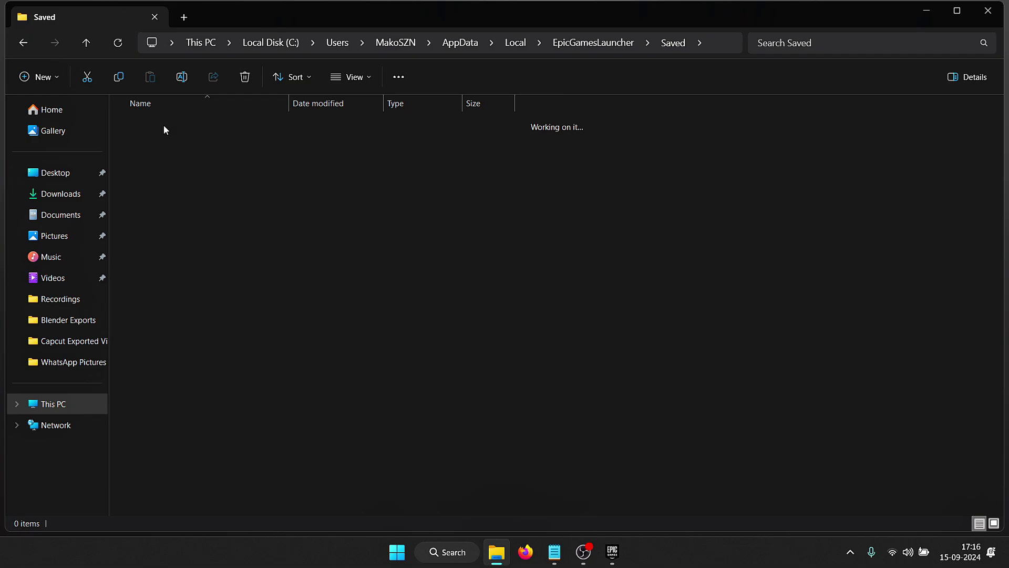
double_click(168, 146)
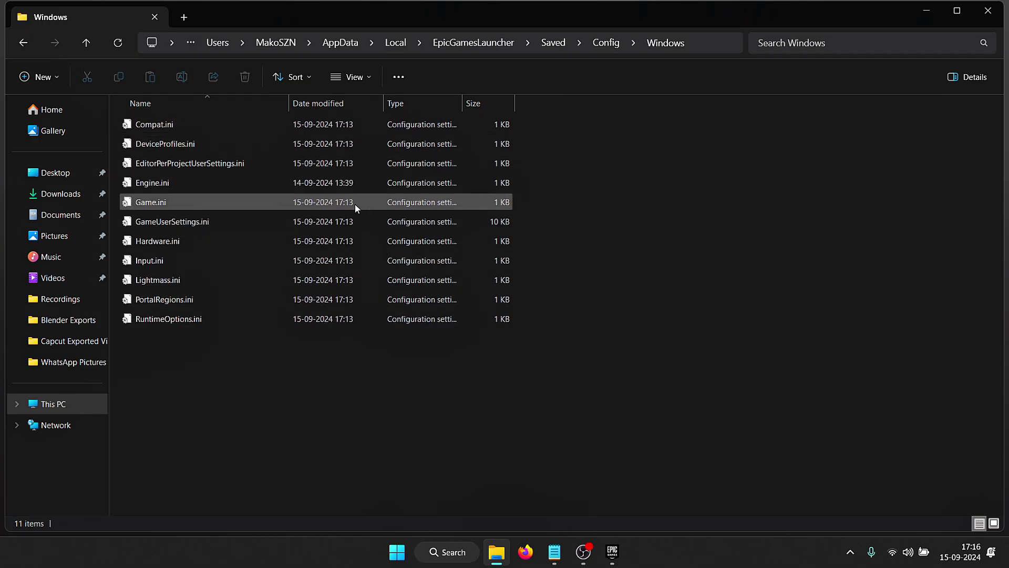
Open the Engine.ini file of the launcher's Windows config folder in Notepad
left_click(181, 187)
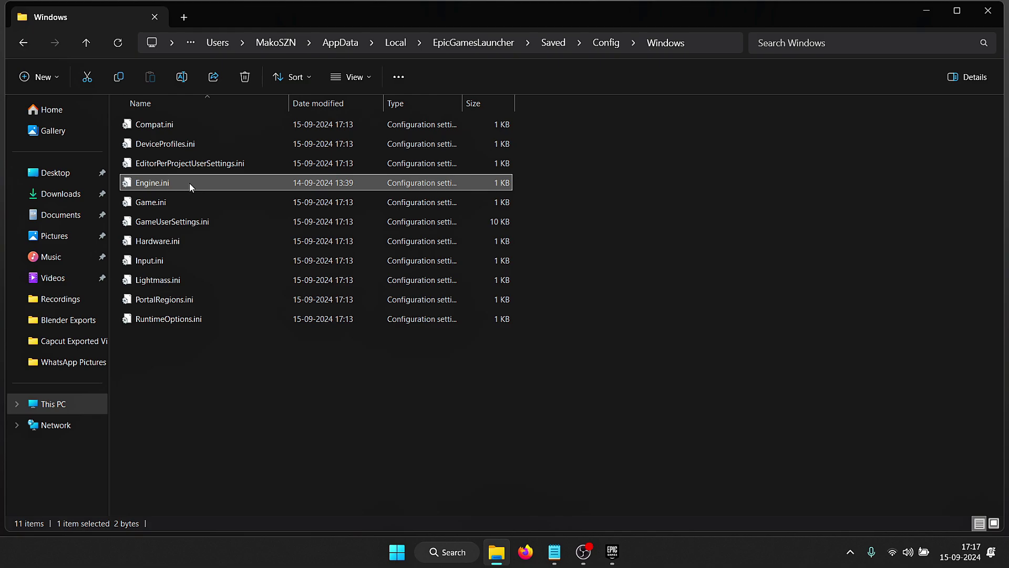
right_click(189, 183)
mouse_move(273, 250)
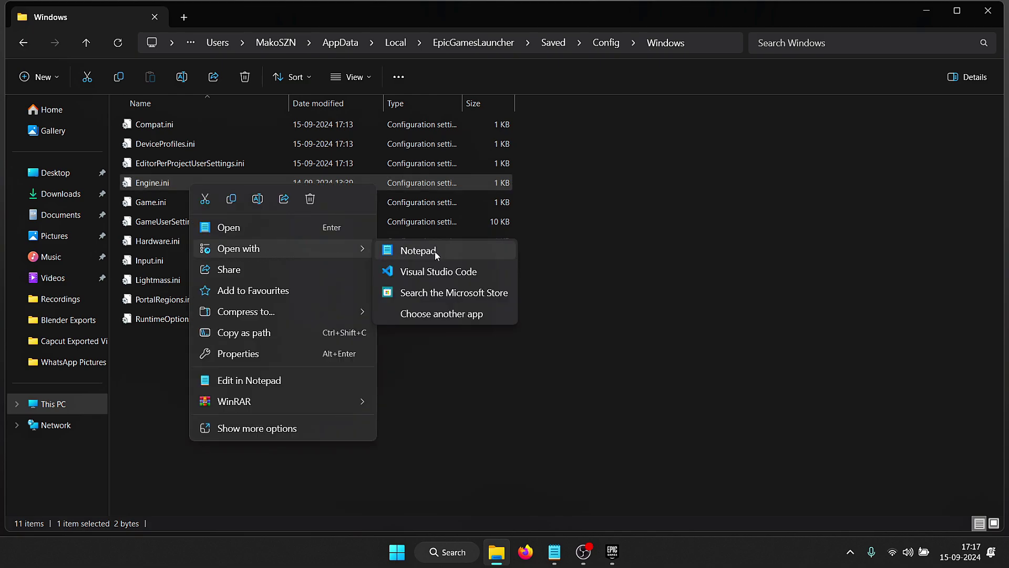
left_click(421, 251)
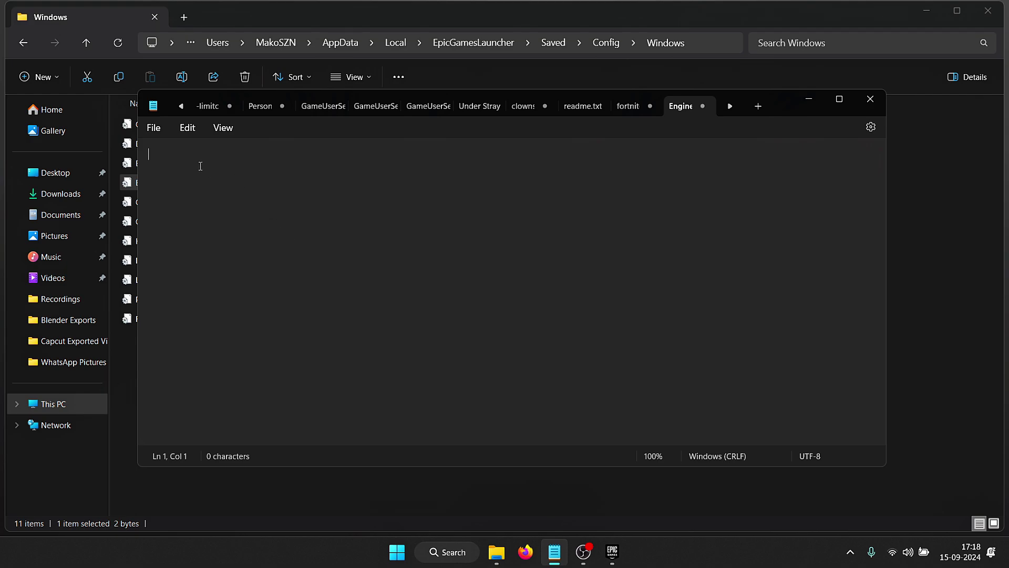
Enter [HTTP] HttpTimeout, HttpConnectionTimeout, HttpReceiveTimeout and HttpSendTimeout as 10, plus [Portal.BuildPatch] ChunkDownloads=3, ChunkRetries=20, RetryTime=0.5 in Engine.ini, save and close it
type("[HTTP] HttpTimeout=10 HttpConnectionTimeout=10 HttpReceiveTimeout=10 HttpSendTimeout=10  [Portal.BuildPatch] ChunkDownloads=3 ChunkRetries=20 RetryTime=0.5")
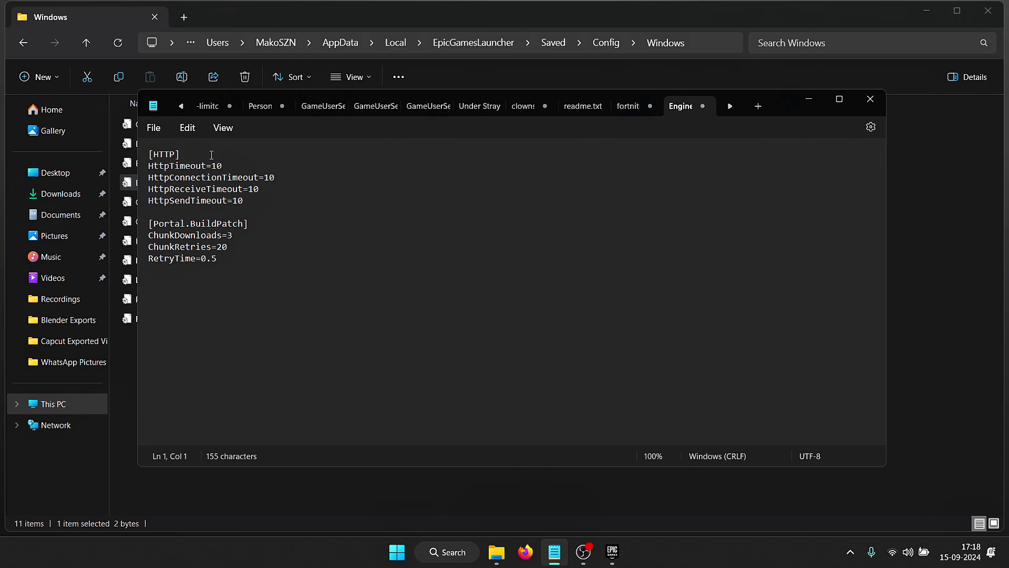
left_click(456, 254)
key("ctrl+s")
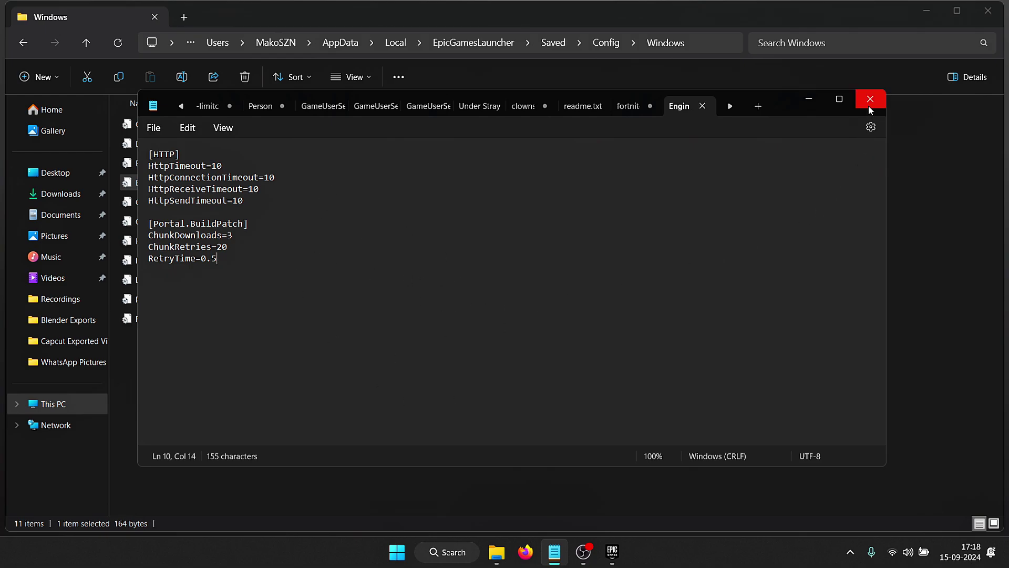
left_click(870, 110)
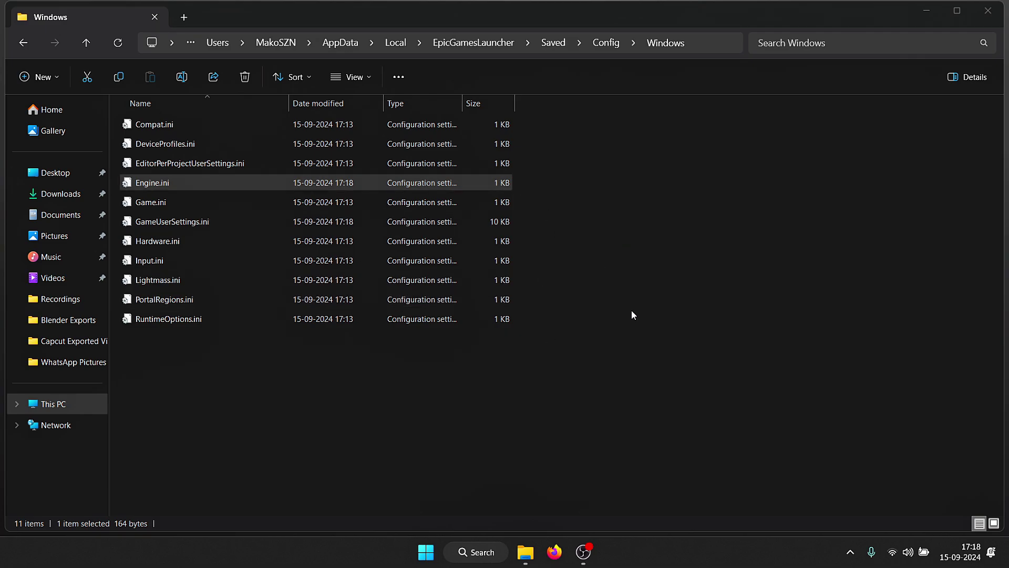
Exit the Epic Games Launcher still running in the background and return to the desktop
left_click(850, 552)
right_click(825, 489)
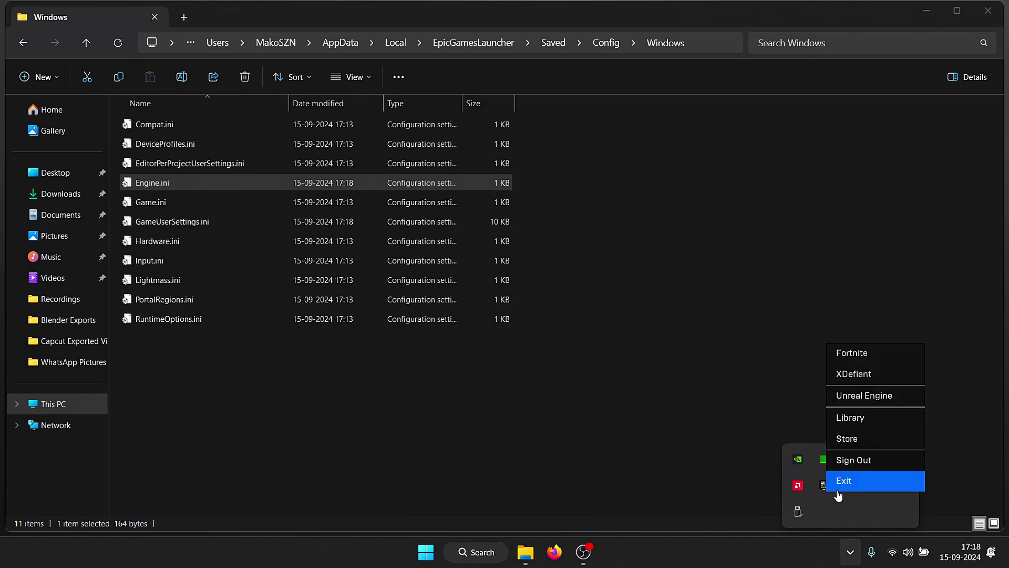
left_click(852, 482)
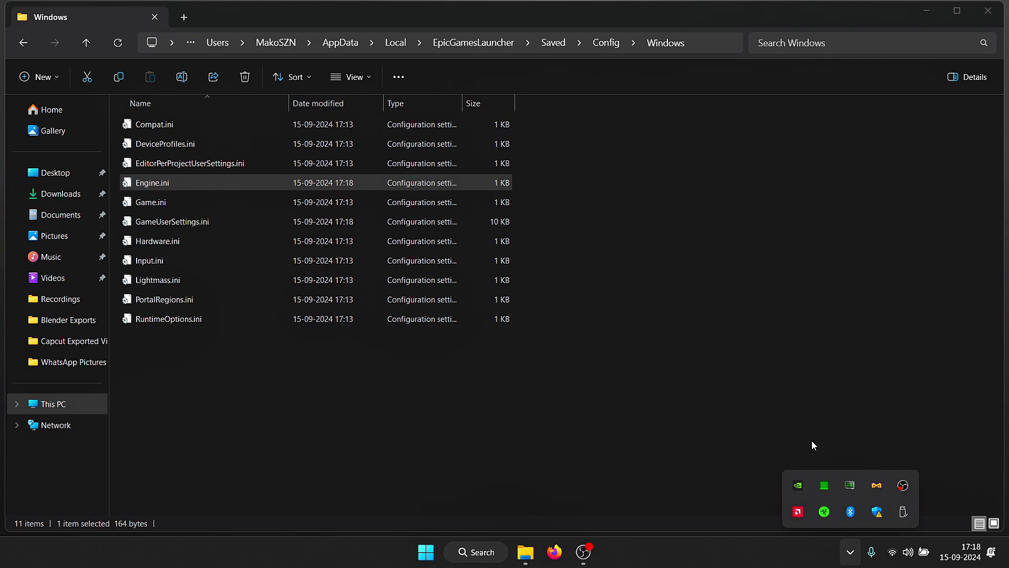
left_click(767, 360)
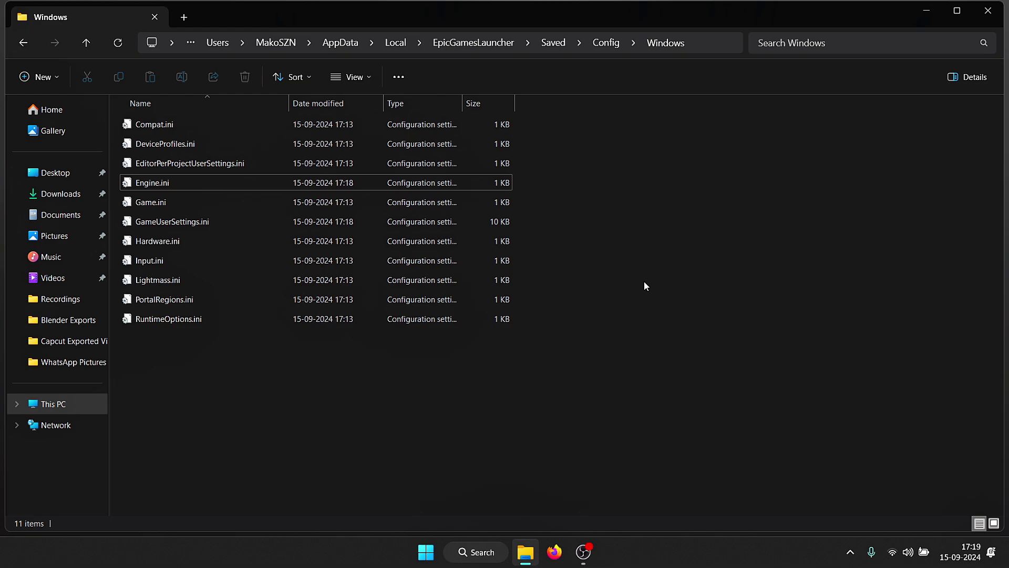
key("super+d")
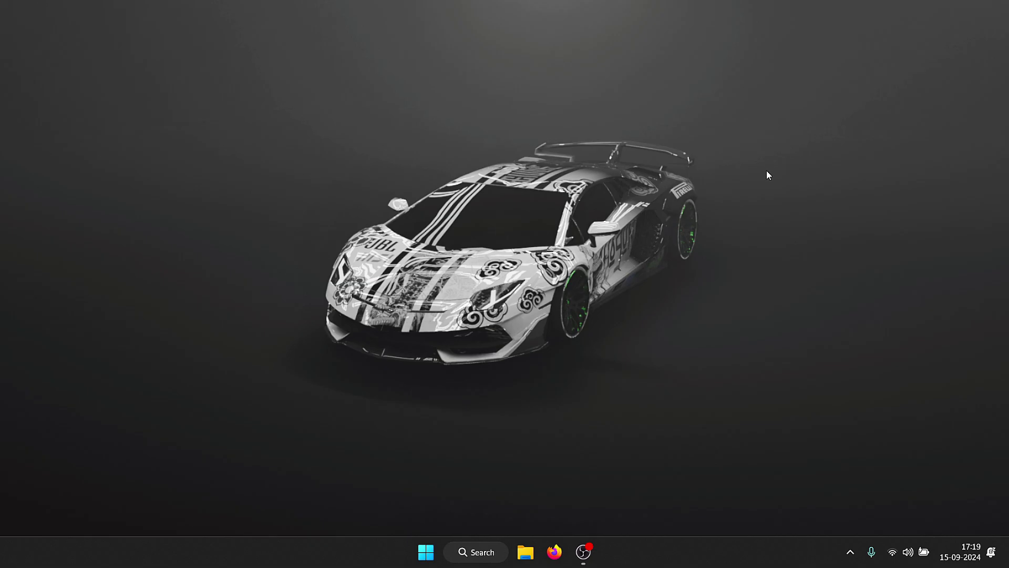
Open Control Panel through a Windows search and go through Network and Sharing Centre to the network adapter settings
left_click(480, 561)
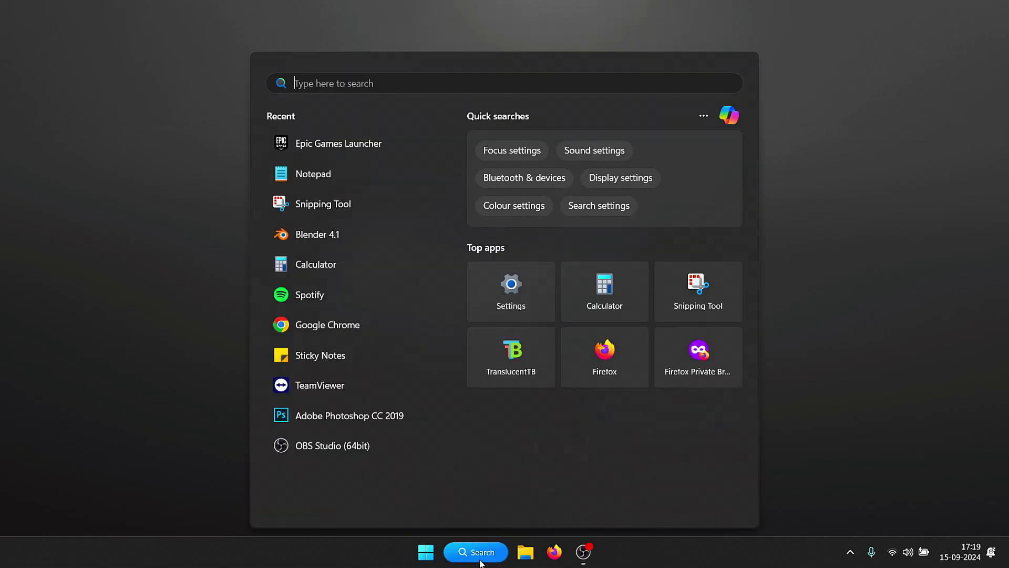
type("control panel")
key("Return")
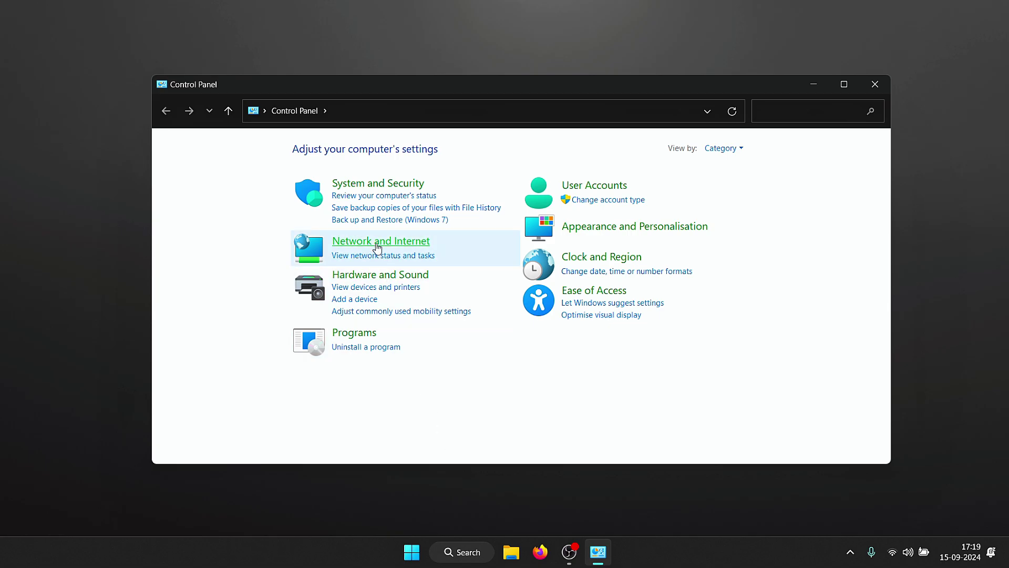
left_click(397, 246)
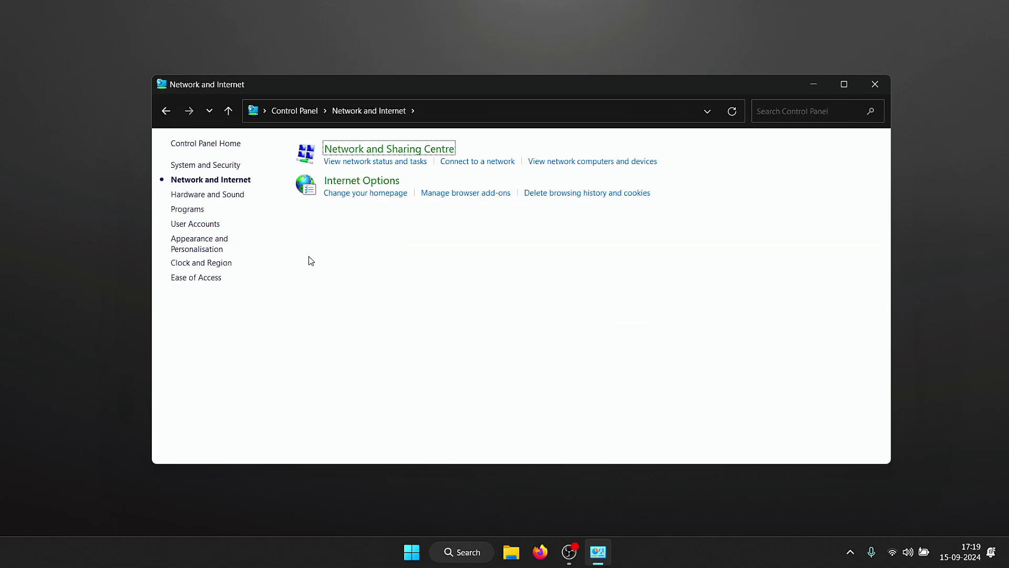
left_click(415, 158)
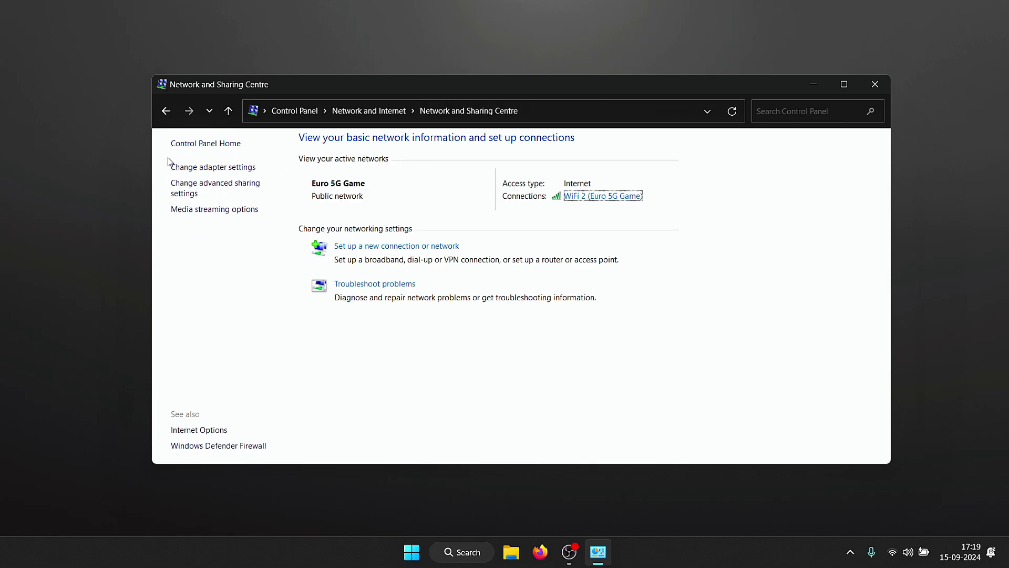
left_click(231, 167)
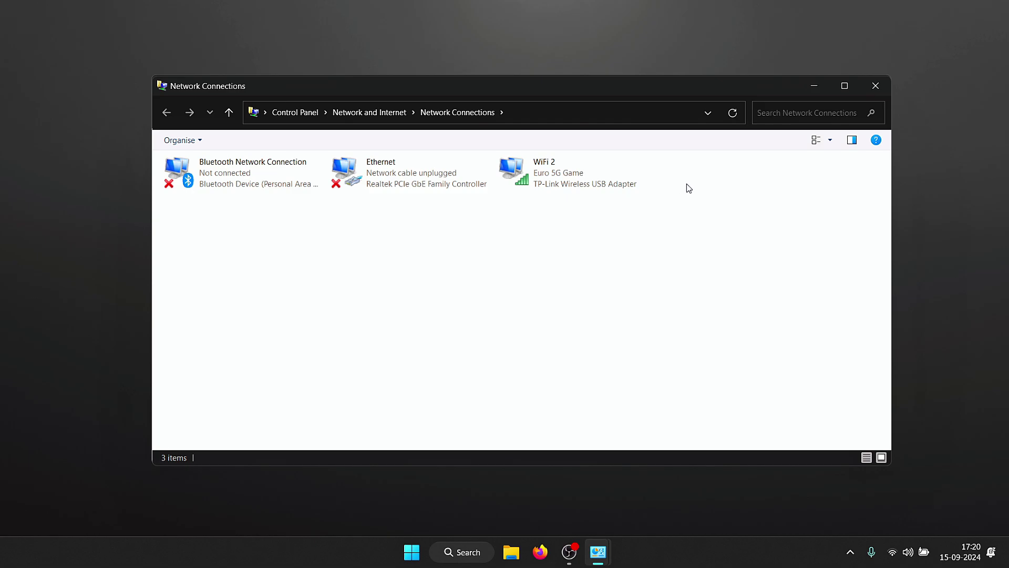
Open the Internet Protocol Version 4 (TCP/IPv4) properties of the WiFi 2 connection
left_click(374, 175)
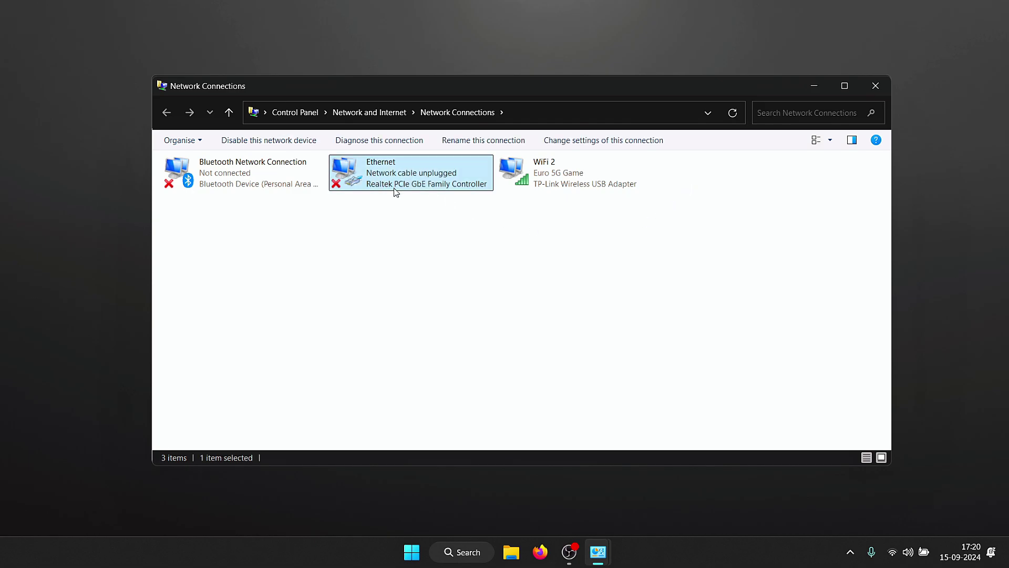
left_click(584, 179)
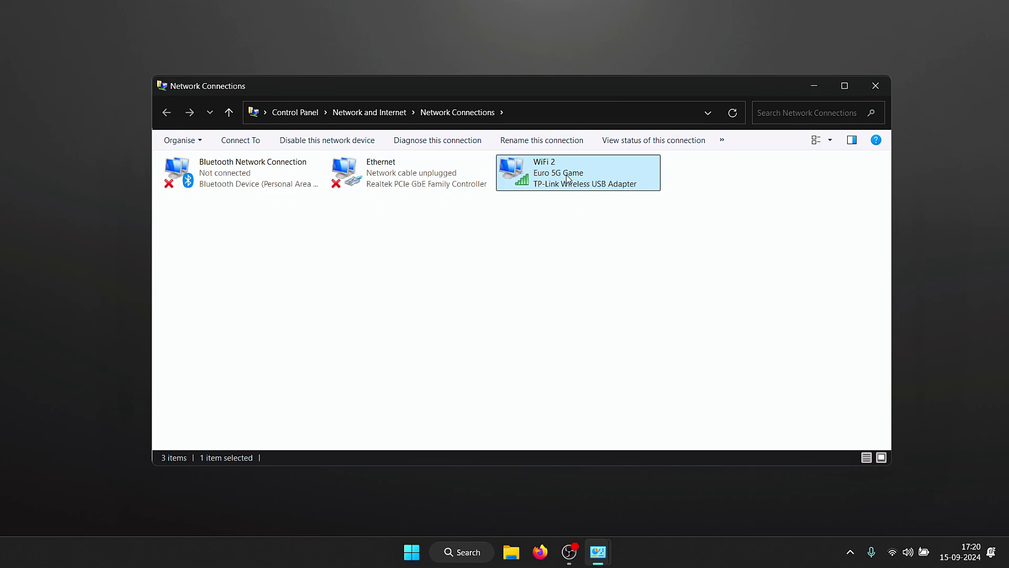
double_click(567, 174)
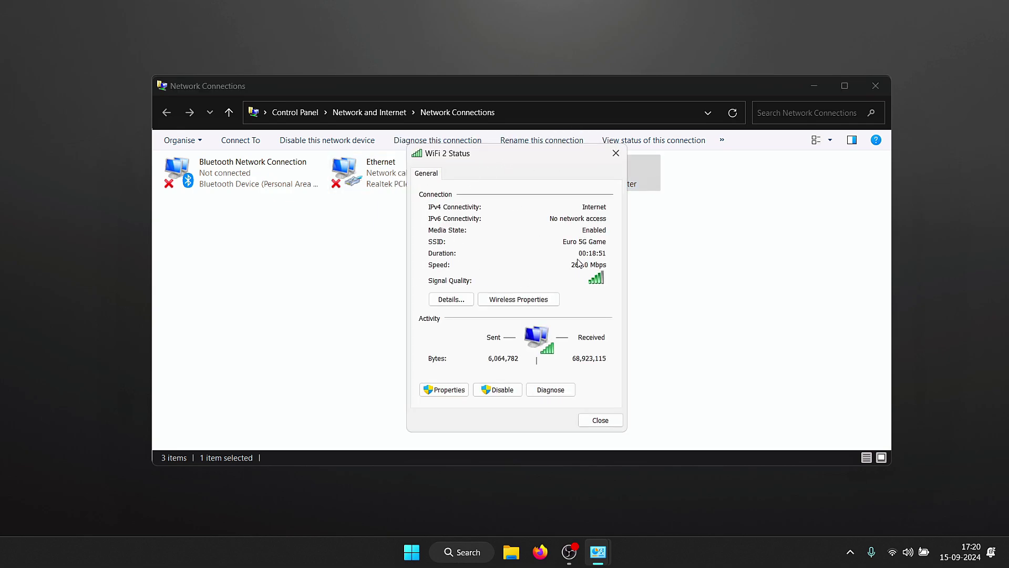
left_click_drag(497, 154, 507, 140)
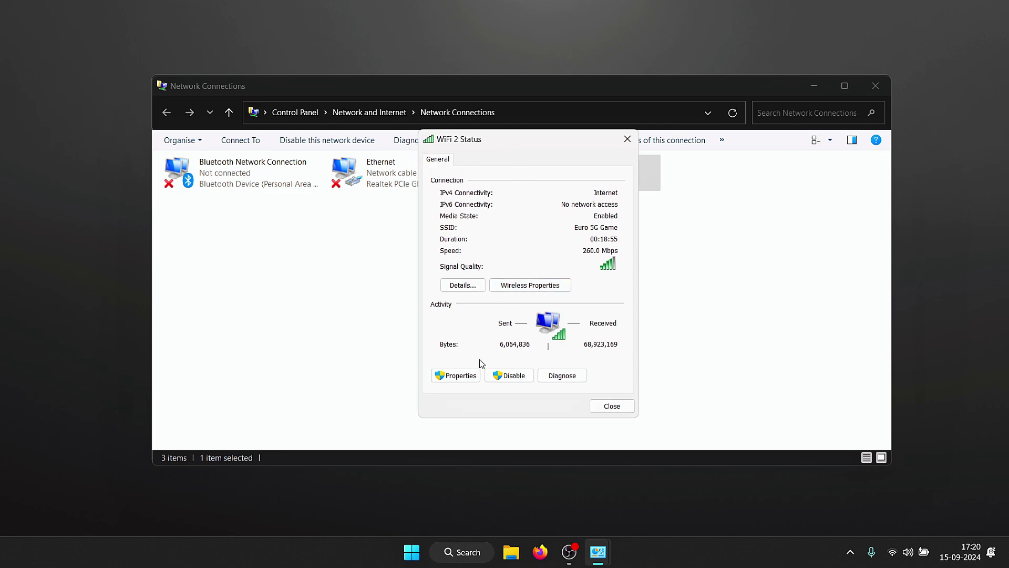
left_click(456, 376)
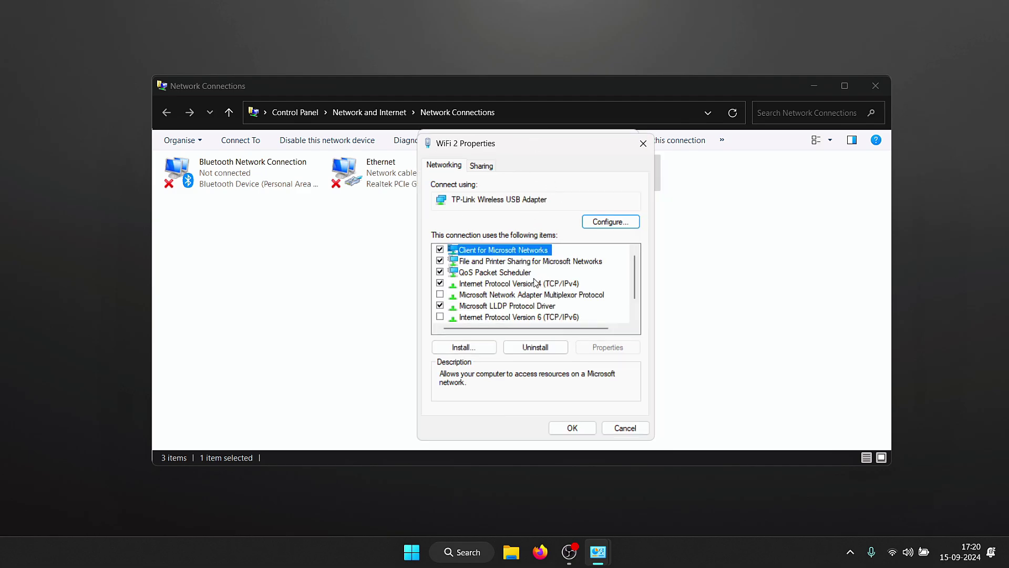
left_click(509, 287)
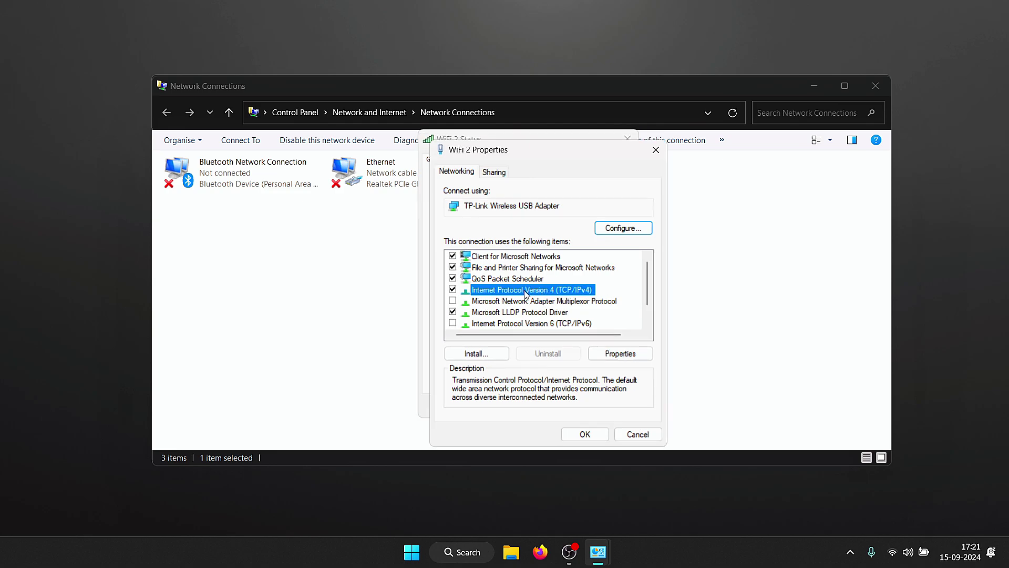
double_click(572, 290)
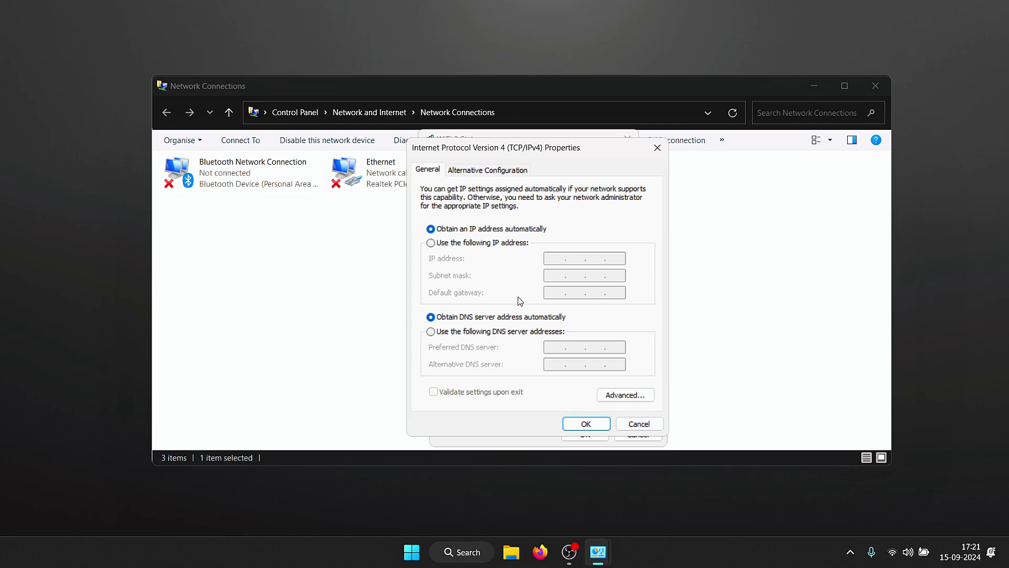
Set the preferred DNS server to 8.8.8.8 and the alternative to 8.8.4.4, apply them, and close the network windows
left_click(431, 332)
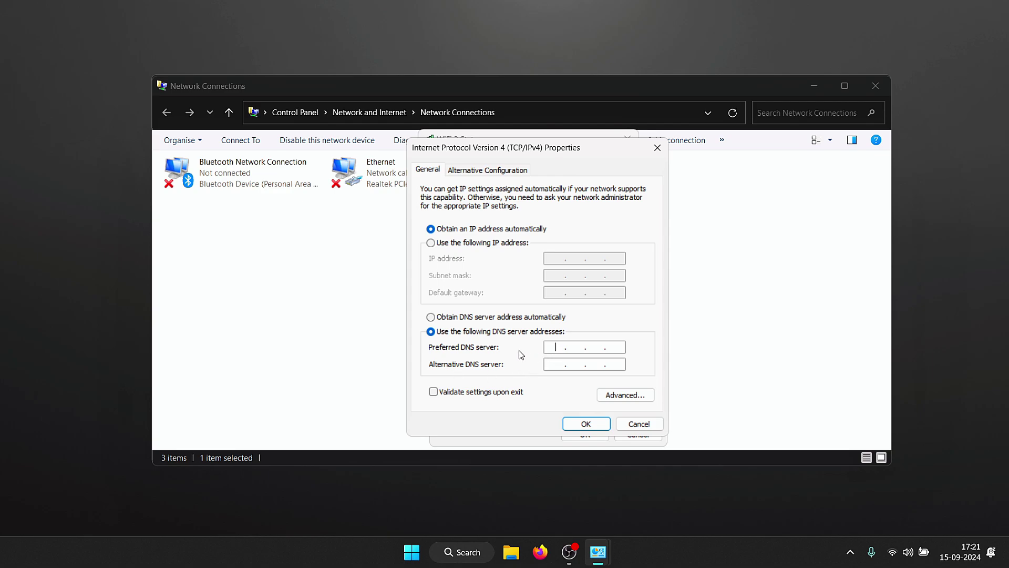
type("8.8.8.8")
left_click(555, 365)
type("8.8.4.4")
left_click(586, 425)
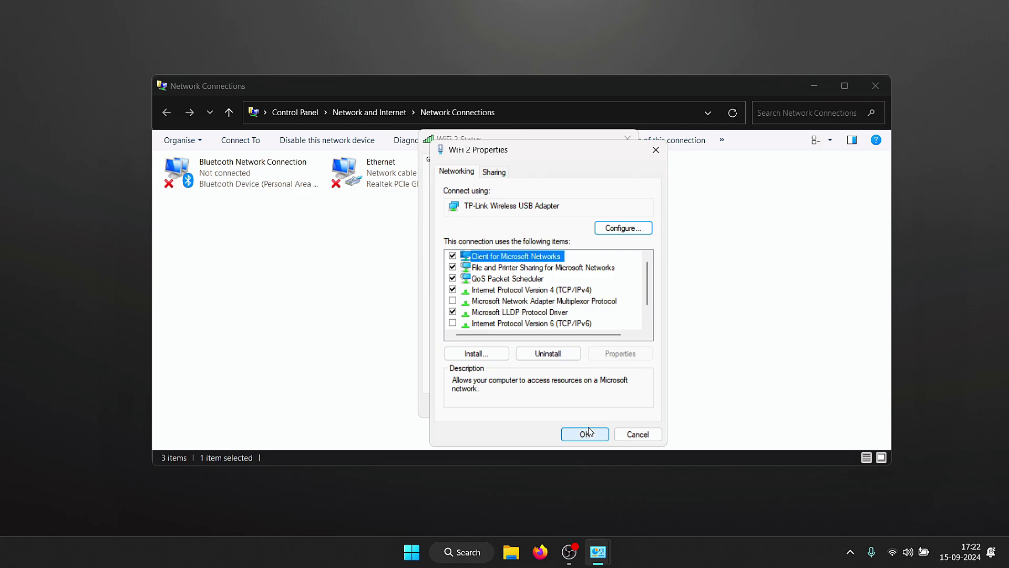
left_click(586, 434)
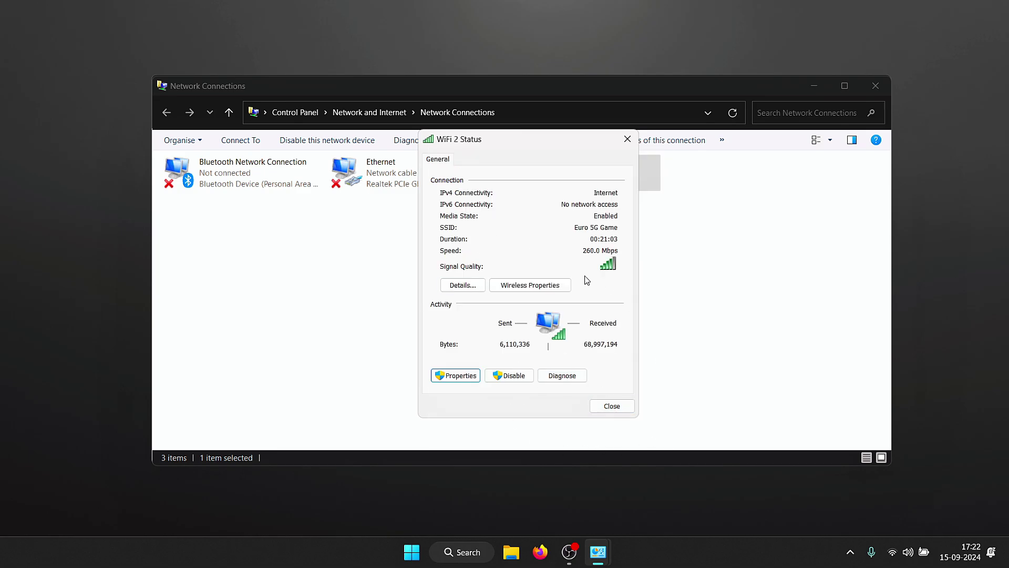
left_click(610, 408)
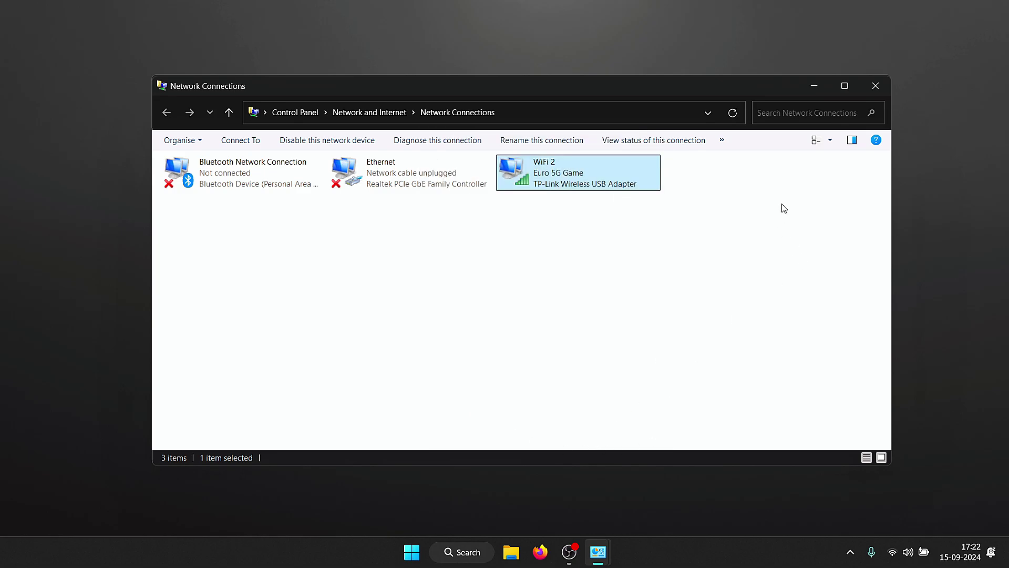
left_click(875, 86)
key("alt+F4")
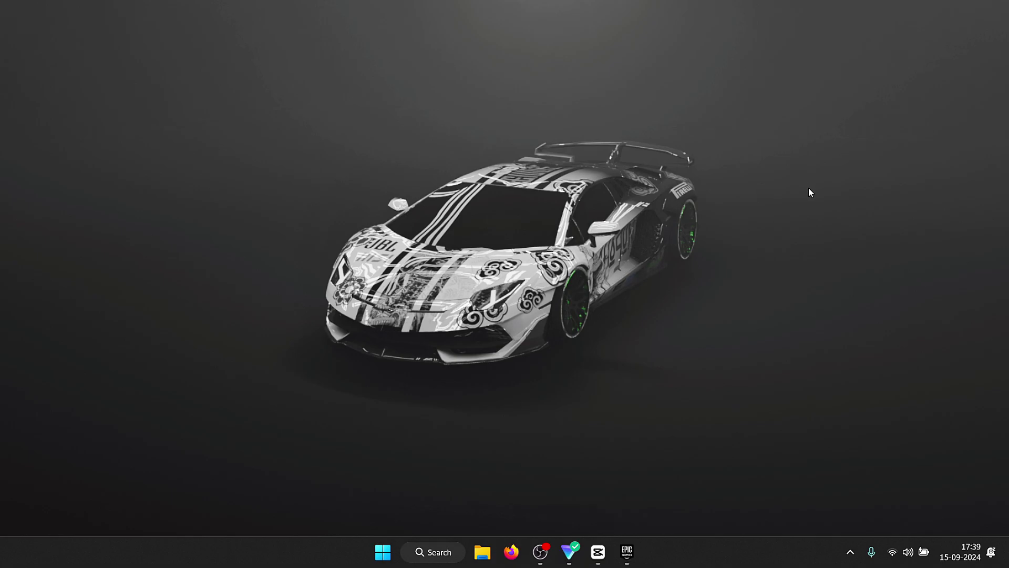
Review the Throttle Downloads and Use Proxy preferences in the Epic Games Launcher settings, and leave the settings page
left_click(627, 551)
left_click(963, 48)
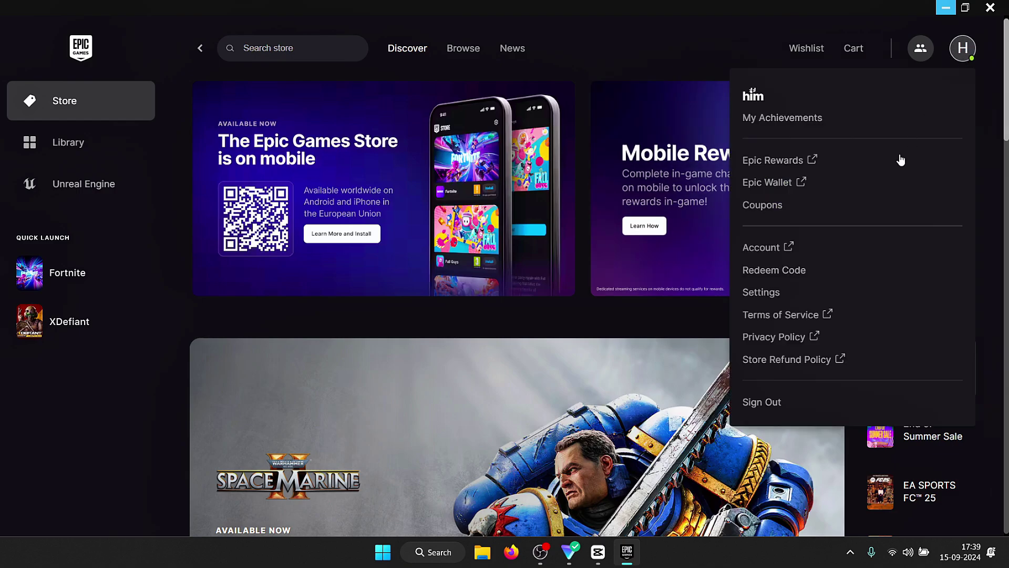
left_click(762, 290)
scroll(301, 295, "down", 2)
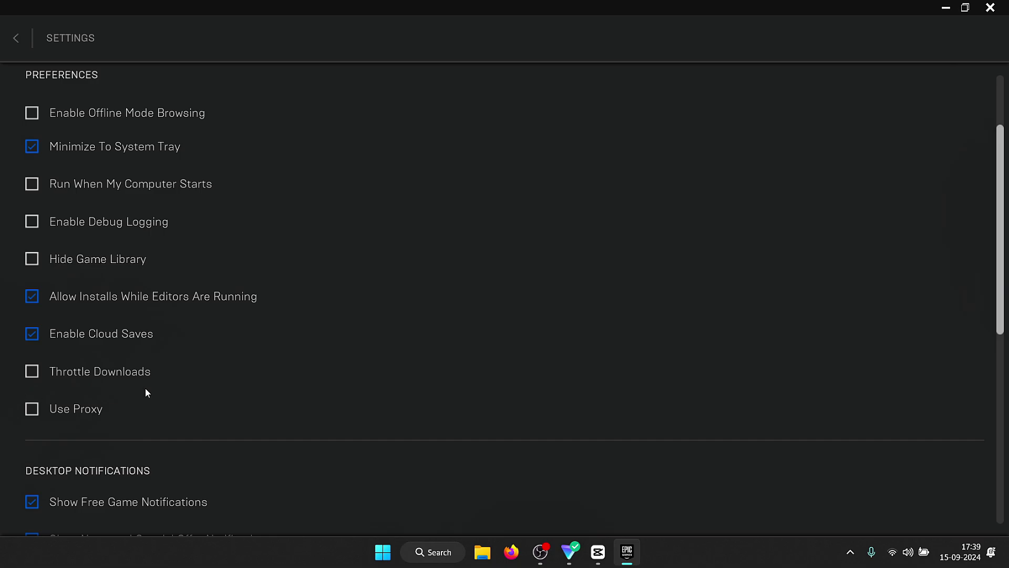
left_click(17, 38)
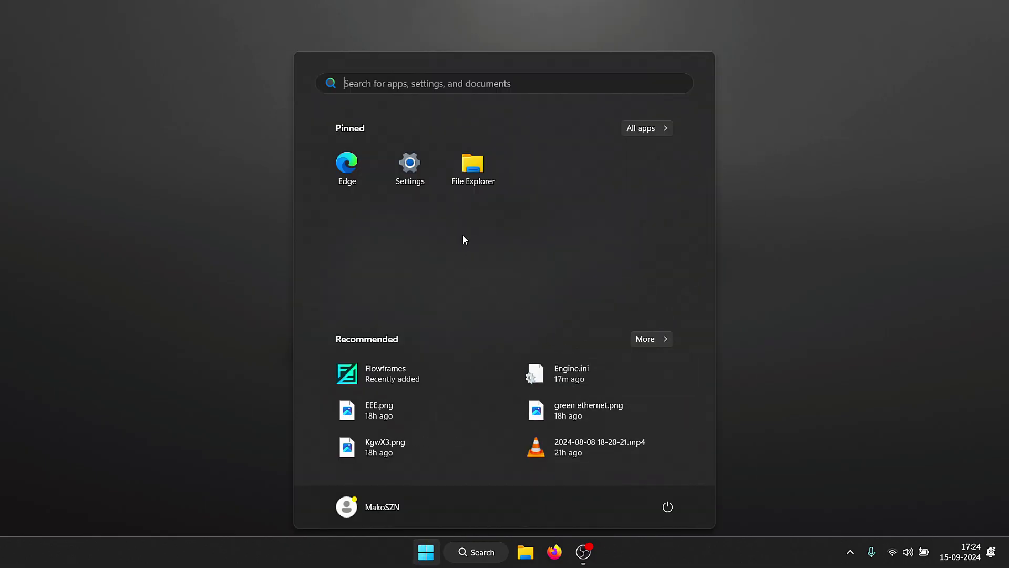
Run a Windows Update check for new updates in the Settings app and minimize its window
left_click(413, 186)
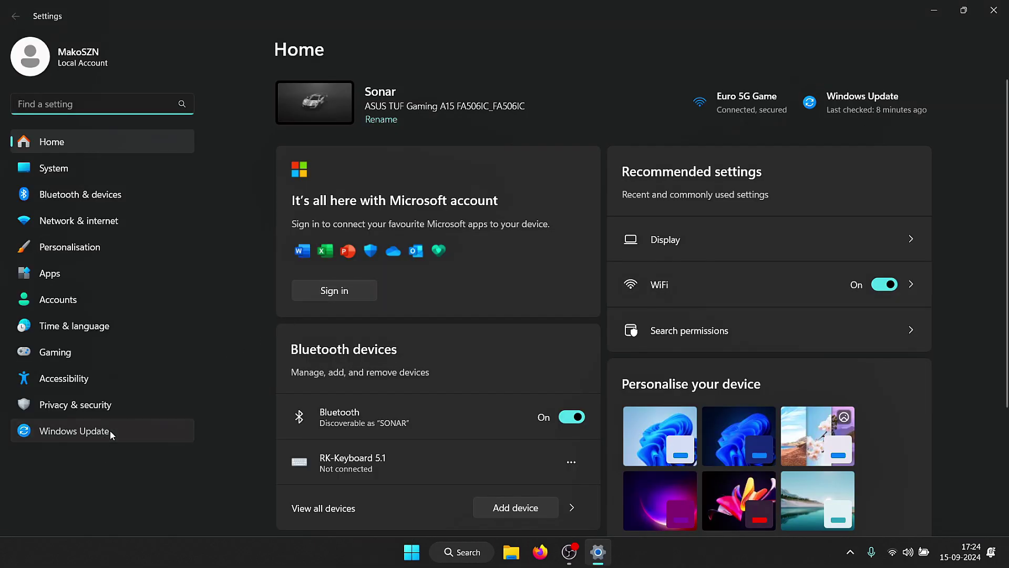
left_click(111, 431)
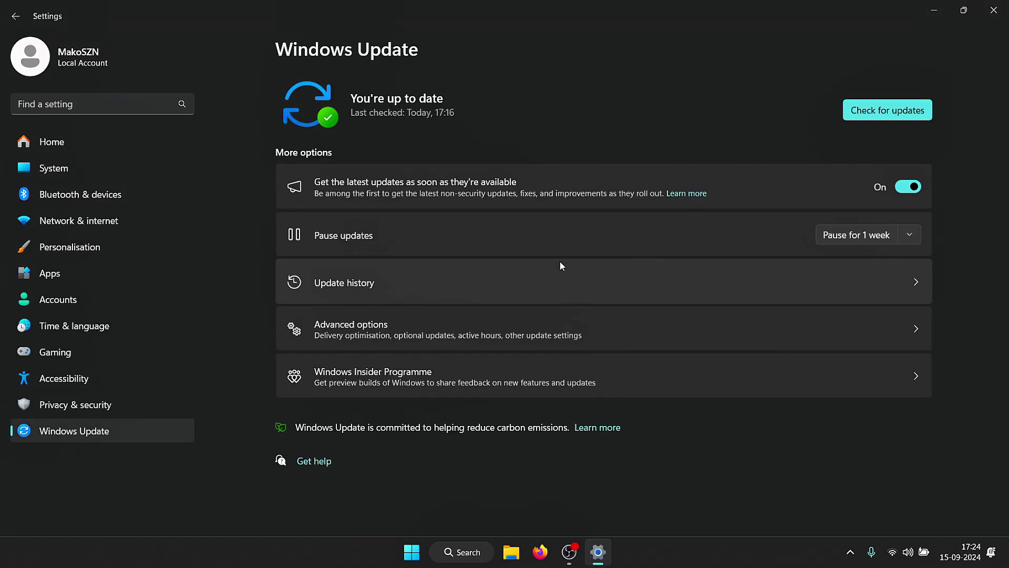
left_click(888, 111)
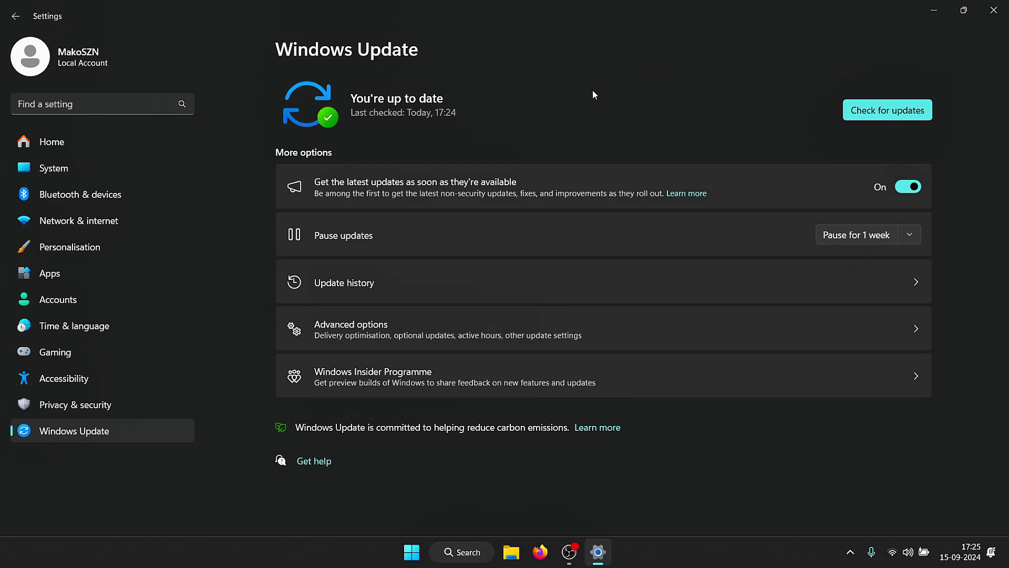
left_click(933, 11)
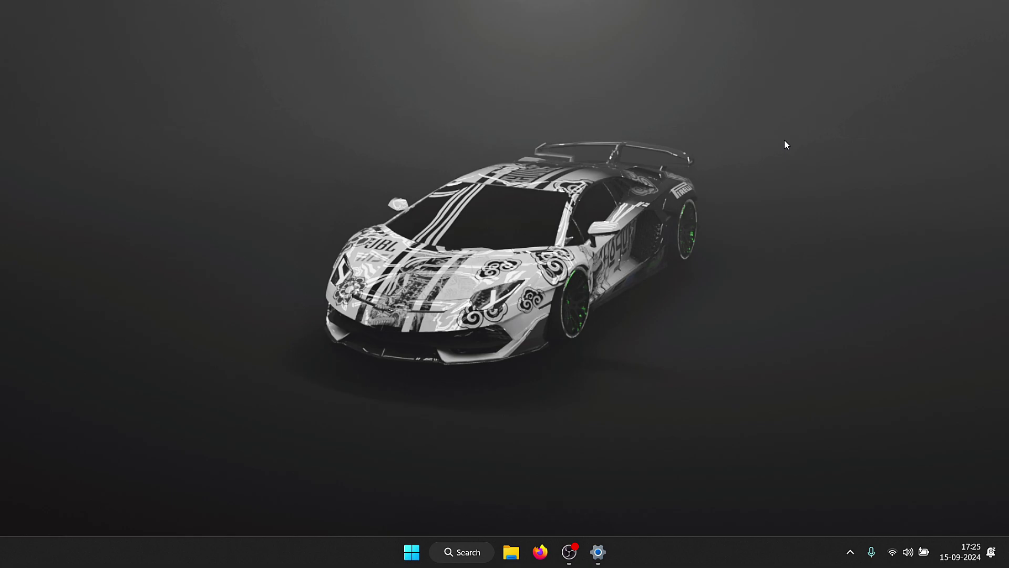